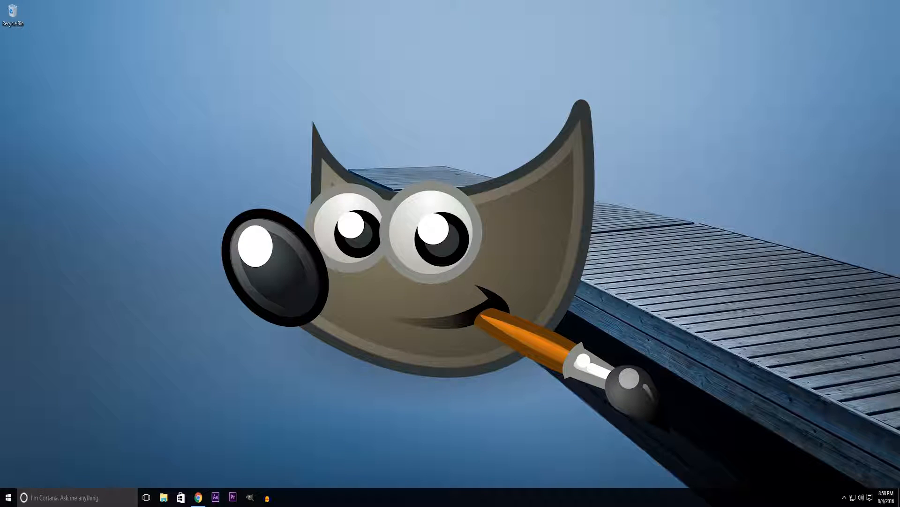
- Switch to the web browser and view the direct GIMP for Windows download on the GIMP downloads page
{"action": "left_click", "coordinate": [197, 498]}
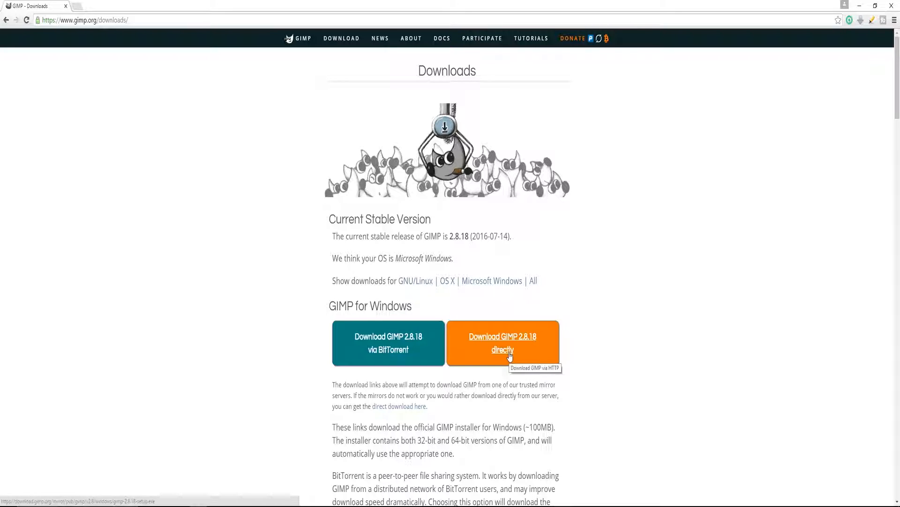
{"action": "left_click", "coordinate": [860, 5]}
- Launch GIMP and arrange its image window and toolbox side by side on the desktop
{"action": "left_click", "coordinate": [250, 498]}
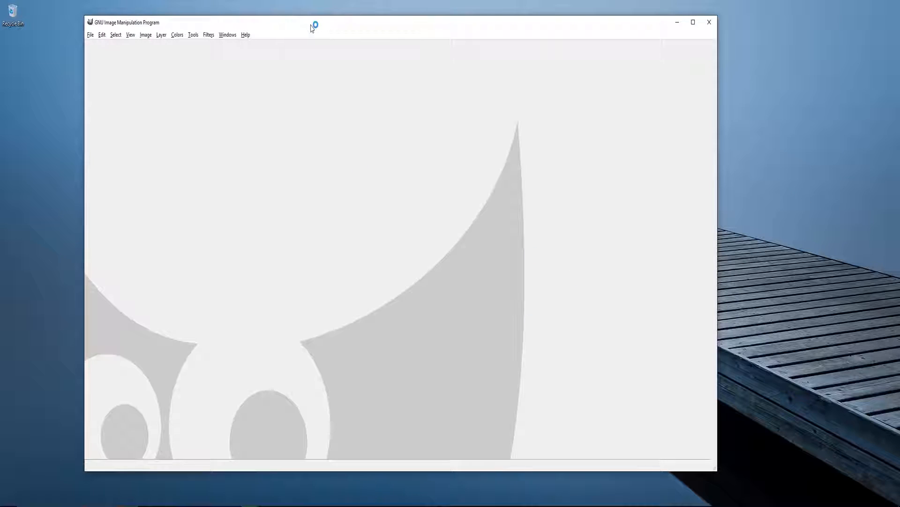
{"action": "left_click_drag", "start_coordinate": [314, 24], "coordinate": [394, 160]}
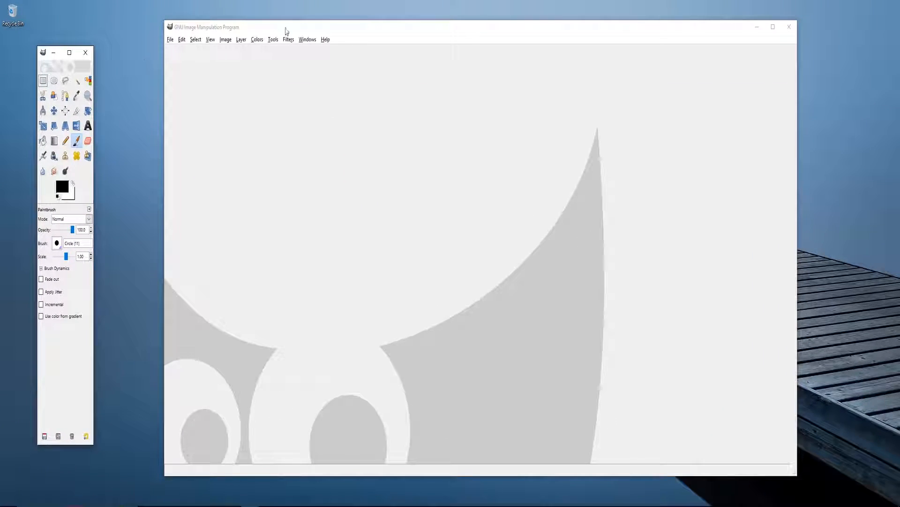
{"action": "left_click_drag", "start_coordinate": [306, 30], "coordinate": [279, 31]}
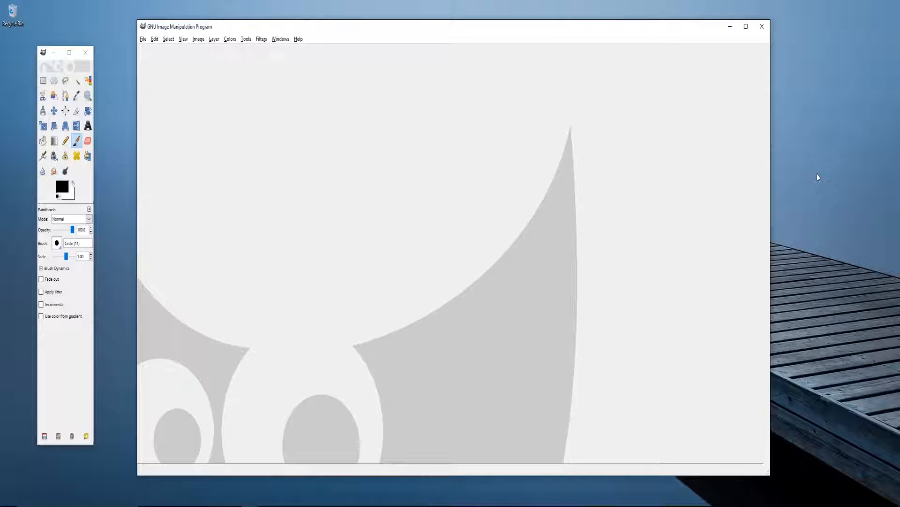
{"action": "mouse_move", "coordinate": [213, 32]}
{"action": "left_mouse_down"}
{"action": "mouse_move", "coordinate": [270, 67]}
{"action": "mouse_move", "coordinate": [228, 23]}
{"action": "mouse_move", "coordinate": [210, 25]}
{"action": "mouse_move", "coordinate": [229, 26]}
{"action": "left_mouse_up"}
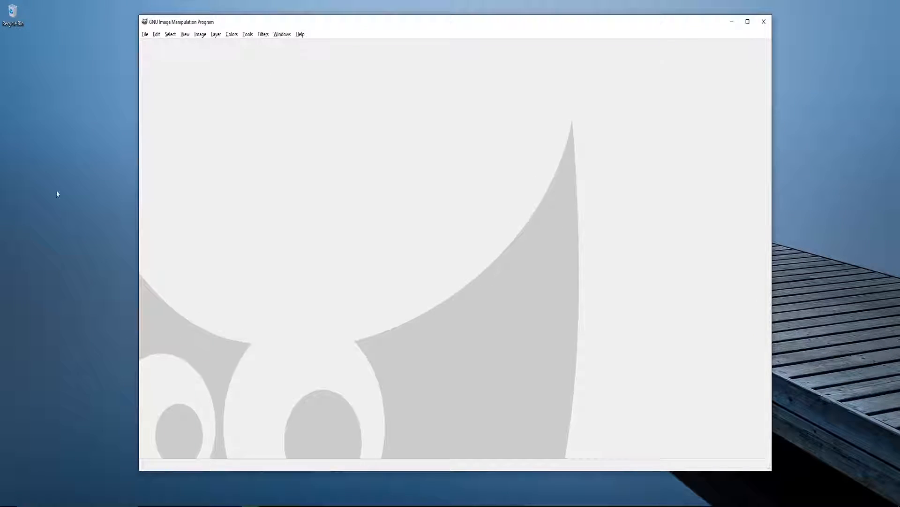
{"action": "mouse_move", "coordinate": [250, 497]}
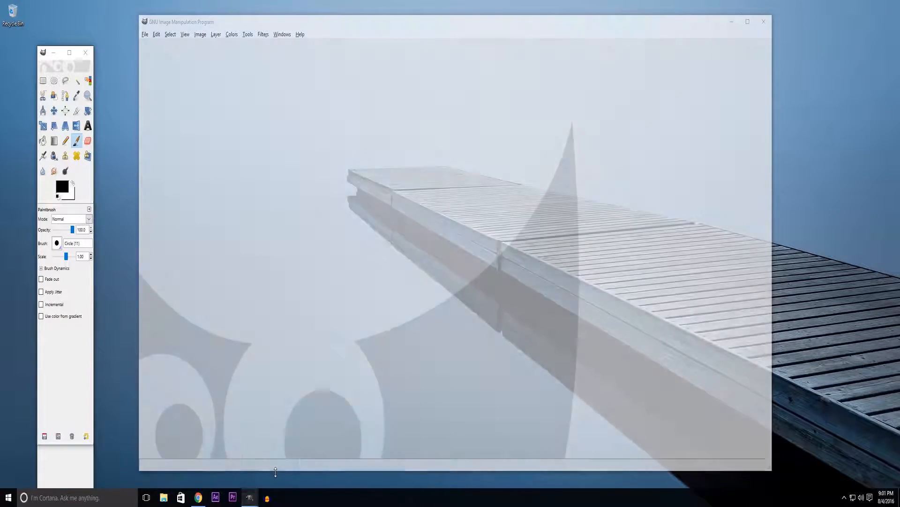
{"action": "left_click", "coordinate": [279, 464]}
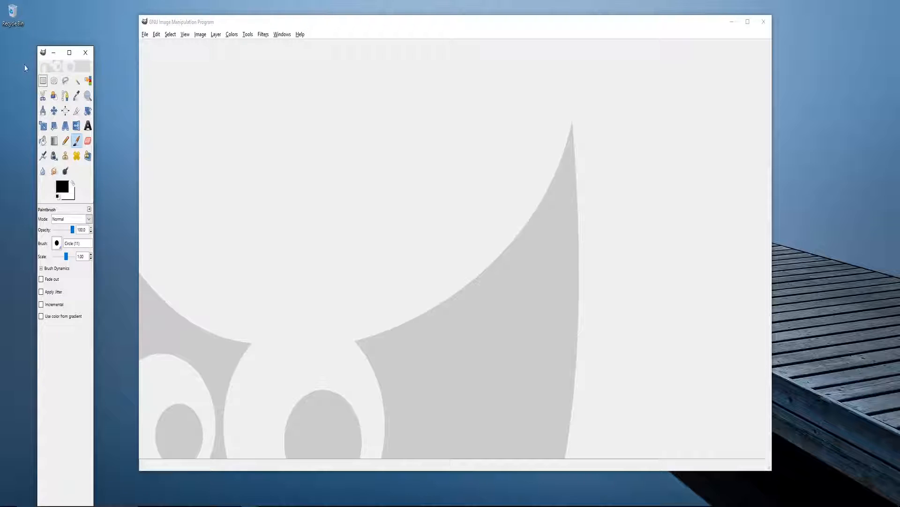
{"action": "left_click_drag", "start_coordinate": [46, 53], "coordinate": [20, 18]}
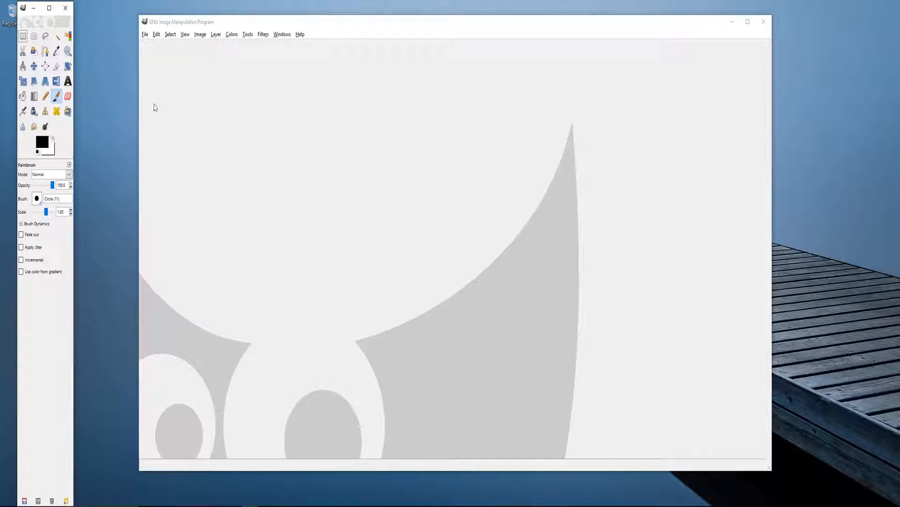
- Create a new 1920 × 1080 pixel image in RGB color, filled with transparency
{"action": "left_click", "coordinate": [145, 35]}
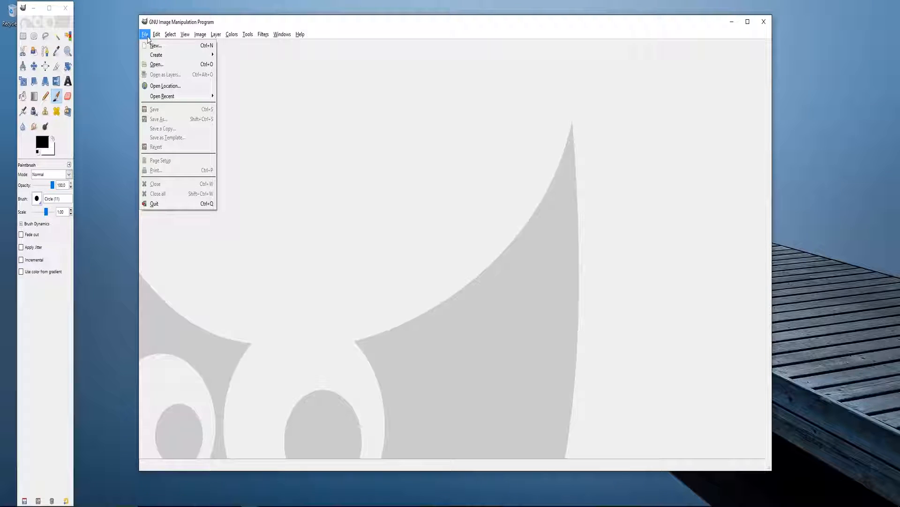
{"action": "left_click", "coordinate": [155, 44]}
{"action": "left_click_drag", "start_coordinate": [93, 20], "coordinate": [421, 191]}
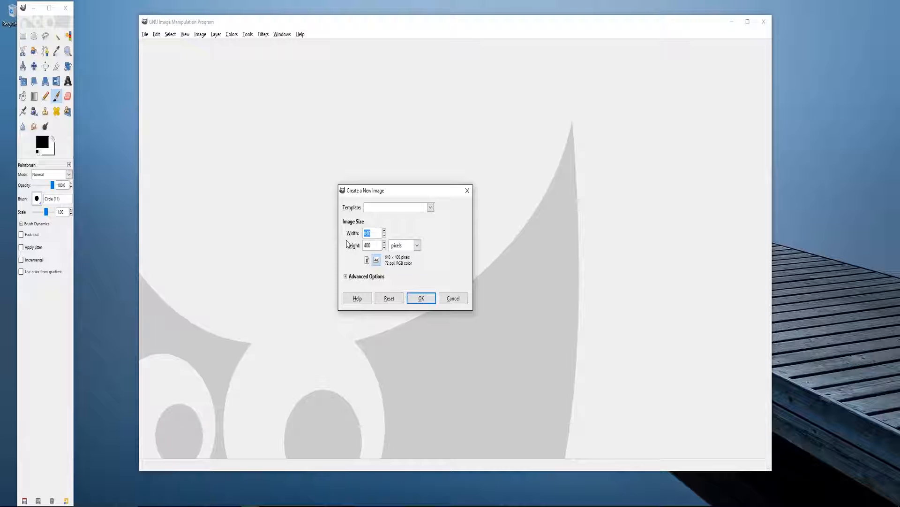
{"action": "type", "text": "1920"}
{"action": "key", "text": "Tab"}
{"action": "type", "text": "1080"}
{"action": "left_click", "coordinate": [345, 276]}
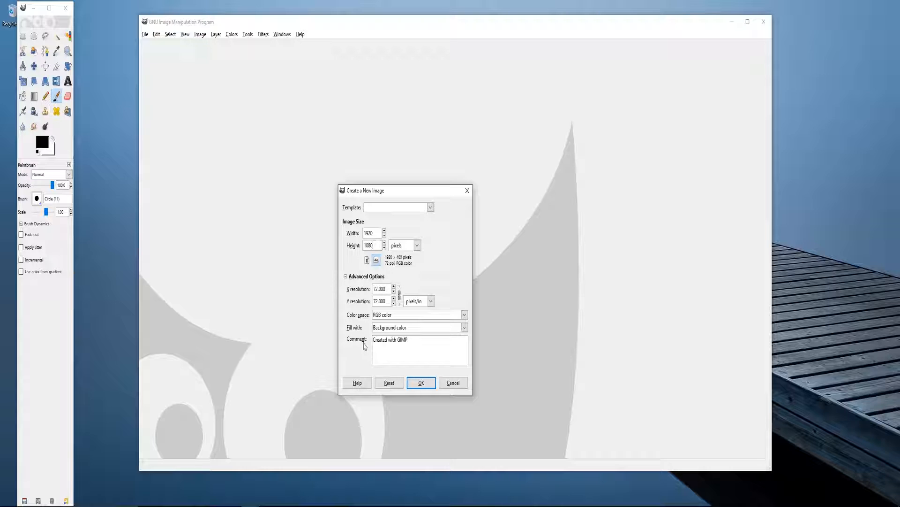
{"action": "left_click", "coordinate": [464, 328]}
{"action": "left_click", "coordinate": [398, 371]}
{"action": "left_click", "coordinate": [422, 382]}
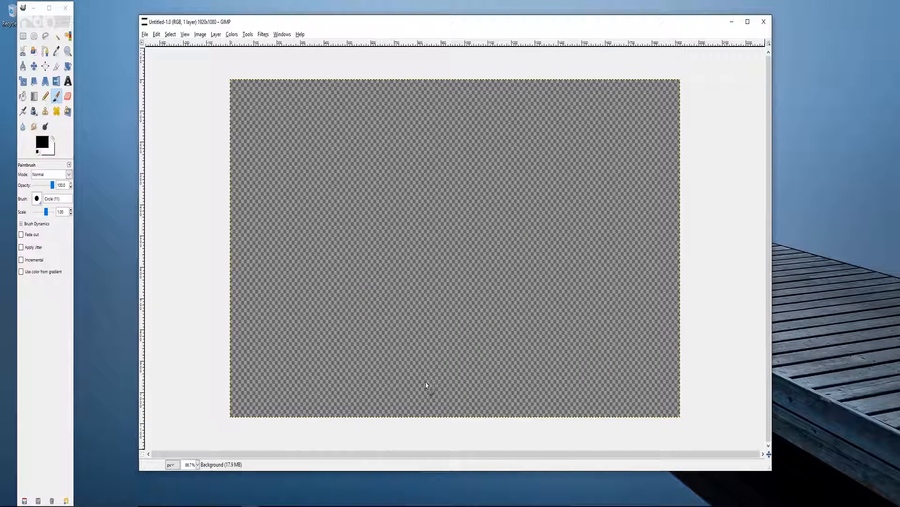
- Paint a test scribble of black loops across the canvas with the Paintbrush and undo it
{"action": "mouse_move", "coordinate": [422, 200]}
{"action": "left_mouse_down"}
{"action": "mouse_move", "coordinate": [431, 271]}
{"action": "mouse_move", "coordinate": [551, 350]}
{"action": "mouse_move", "coordinate": [418, 342]}
{"action": "mouse_move", "coordinate": [365, 232]}
{"action": "mouse_move", "coordinate": [381, 156]}
{"action": "mouse_move", "coordinate": [297, 243]}
{"action": "left_mouse_up"}
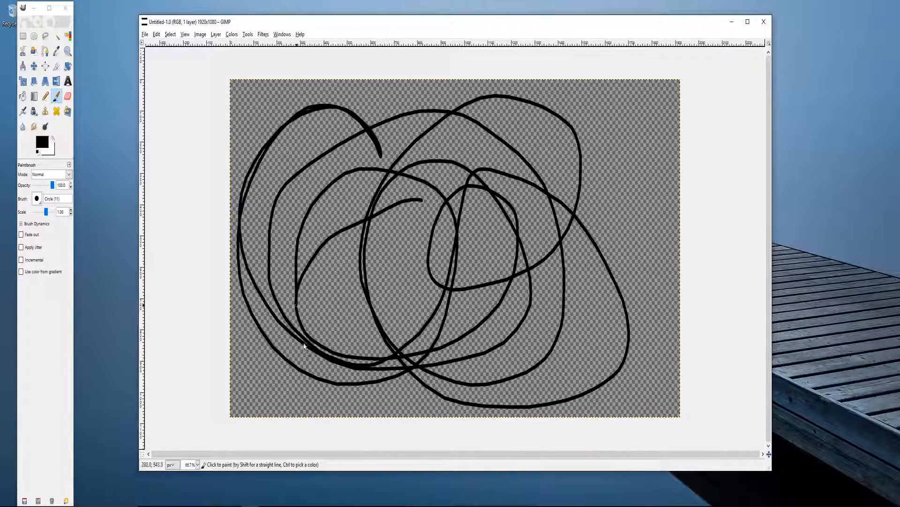
{"action": "key", "text": "ctrl+z"}
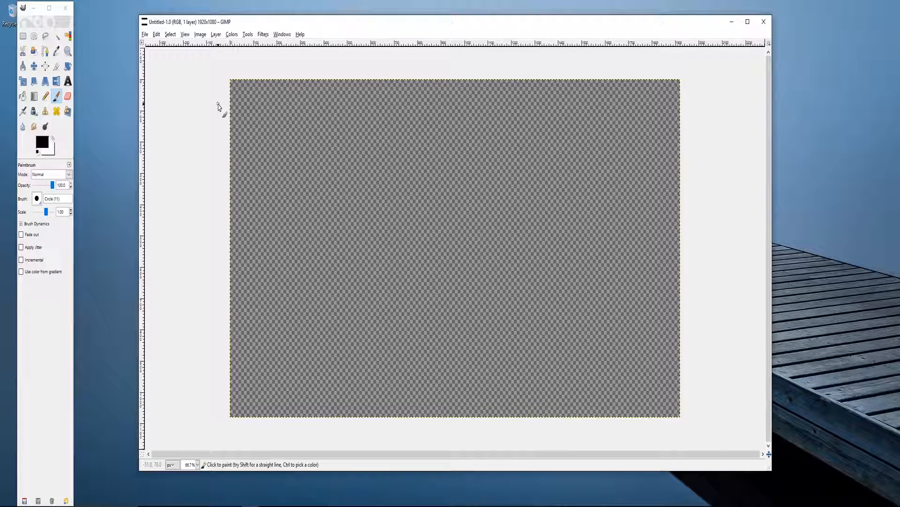
- Show the Layers dialog, place it beside the image window and select the Background layer
{"action": "key", "text": "ctrl+l"}
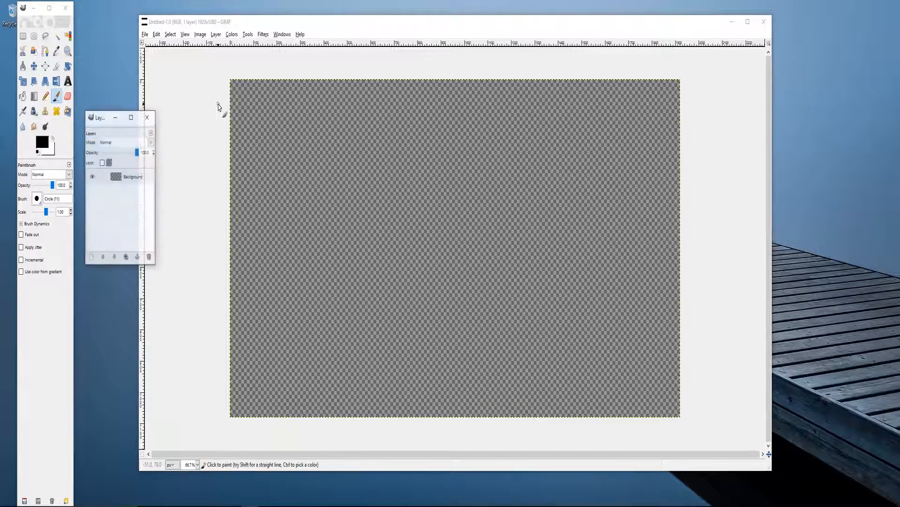
{"action": "left_click_drag", "start_coordinate": [88, 127], "coordinate": [789, 127]}
{"action": "left_click_drag", "start_coordinate": [661, 23], "coordinate": [637, 23]}
{"action": "left_click", "coordinate": [827, 179]}
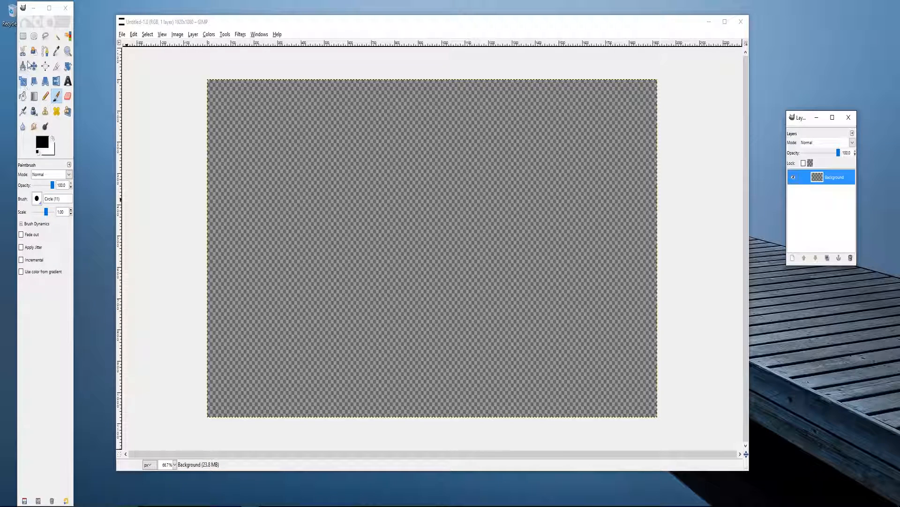
- Draw a square rectangle selection of about 590 px per side near the canvas centre, with the aspect ratio fixed at 1:1
{"action": "left_click", "coordinate": [22, 36]}
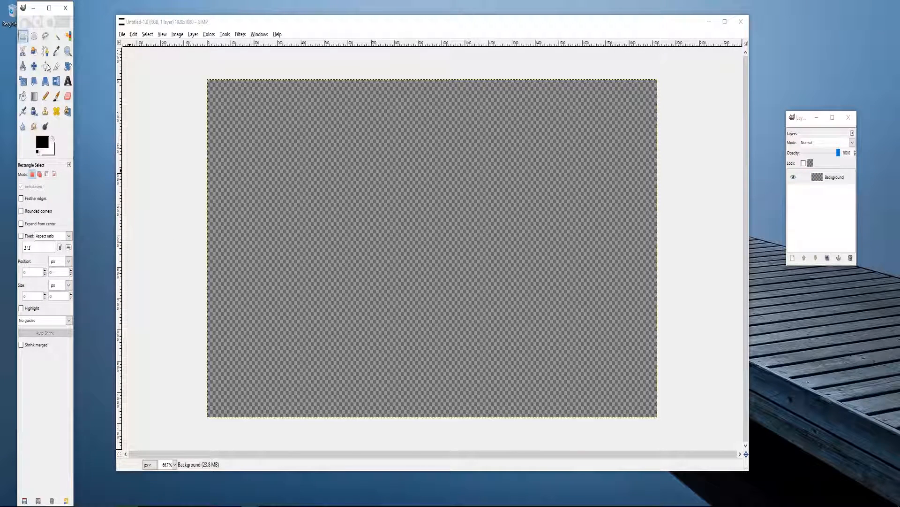
{"action": "left_click", "coordinate": [20, 236]}
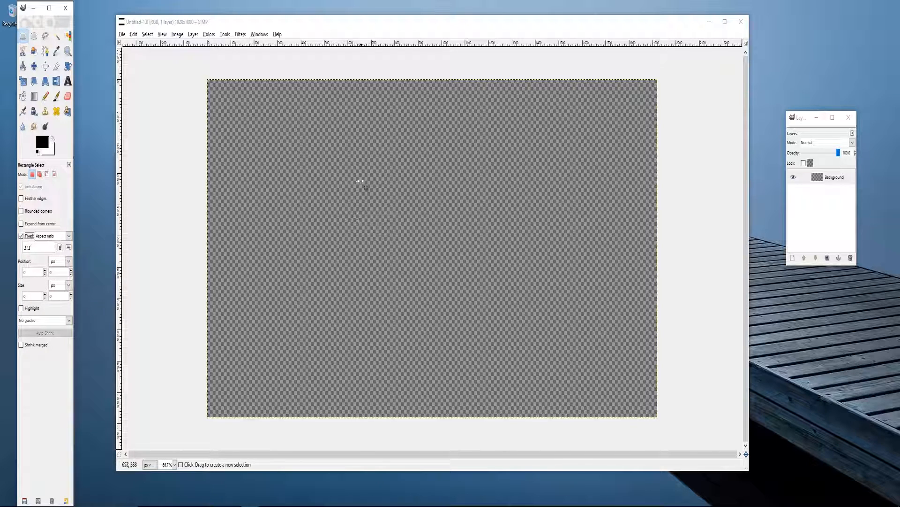
{"action": "left_click_drag", "start_coordinate": [353, 182], "coordinate": [491, 246]}
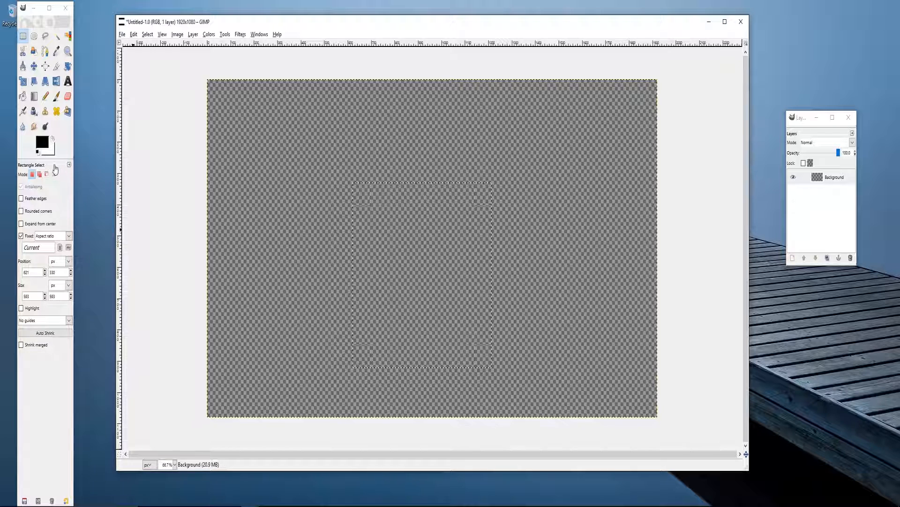
- Set the foreground color to bright red and bucket-fill the square selection with it
{"action": "left_click", "coordinate": [23, 97]}
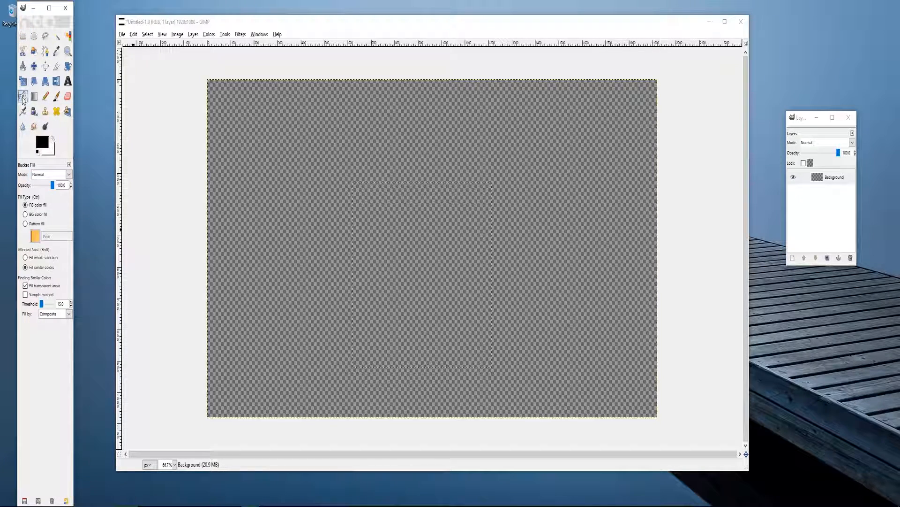
{"action": "left_click", "coordinate": [42, 148]}
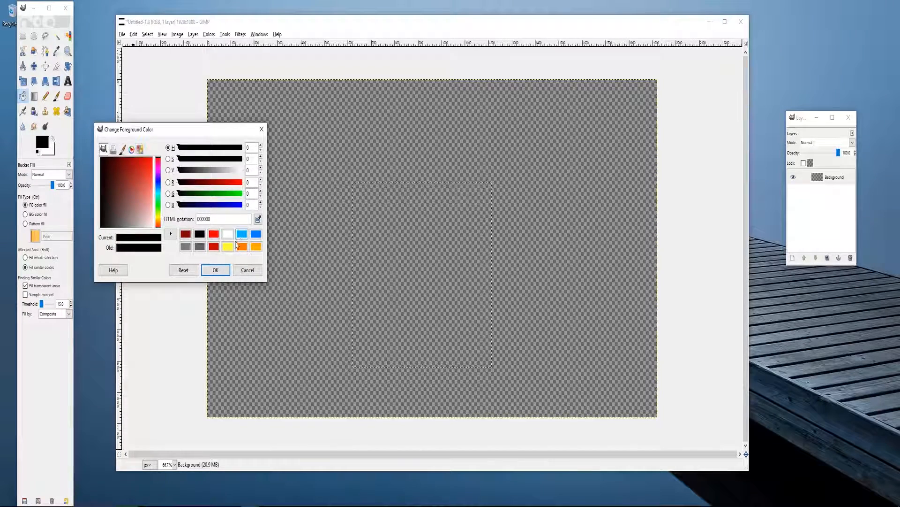
{"action": "left_click", "coordinate": [213, 234]}
{"action": "left_click", "coordinate": [216, 270]}
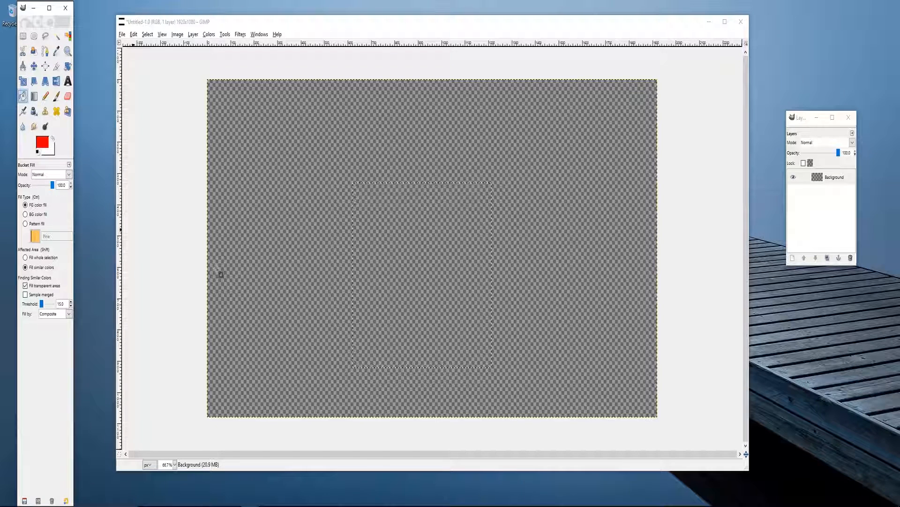
{"action": "left_click", "coordinate": [394, 264]}
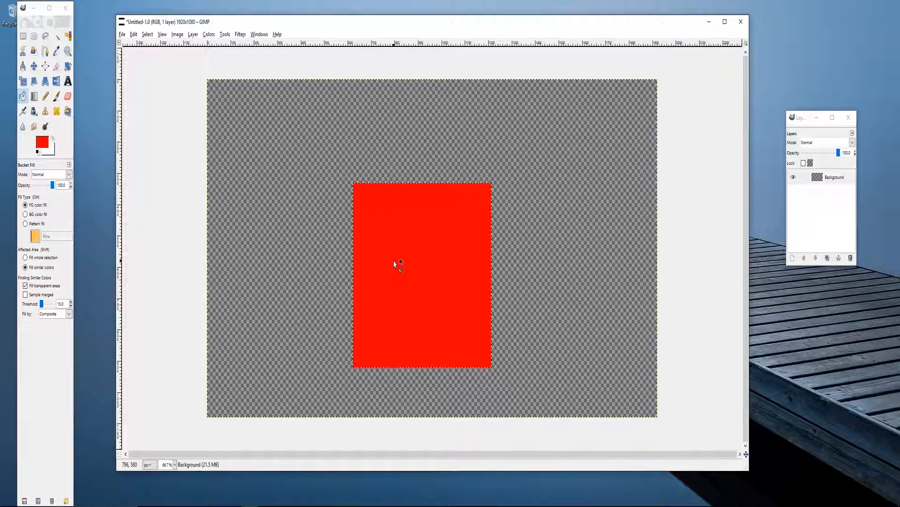
- Move the active layer with the red square slightly upward and clear the selection
{"action": "left_click", "coordinate": [34, 66]}
{"action": "left_click", "coordinate": [43, 206]}
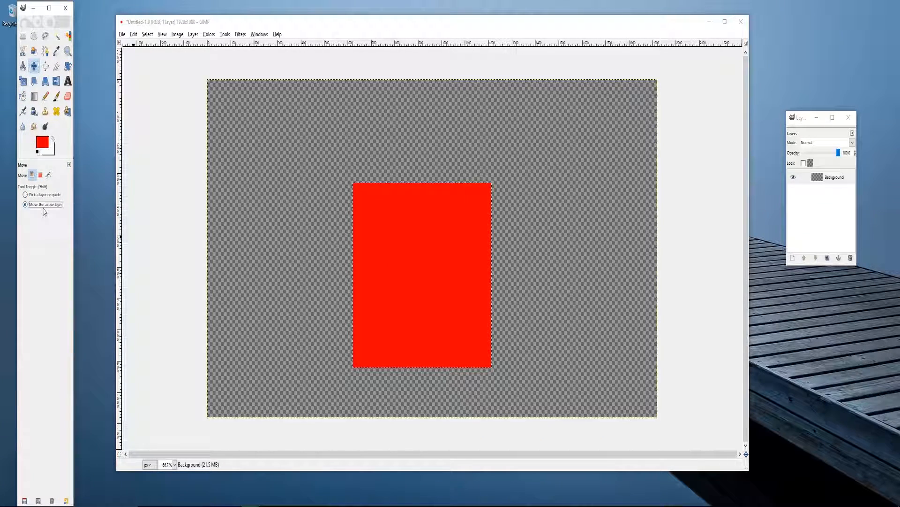
{"action": "left_click_drag", "start_coordinate": [418, 285], "coordinate": [426, 247]}
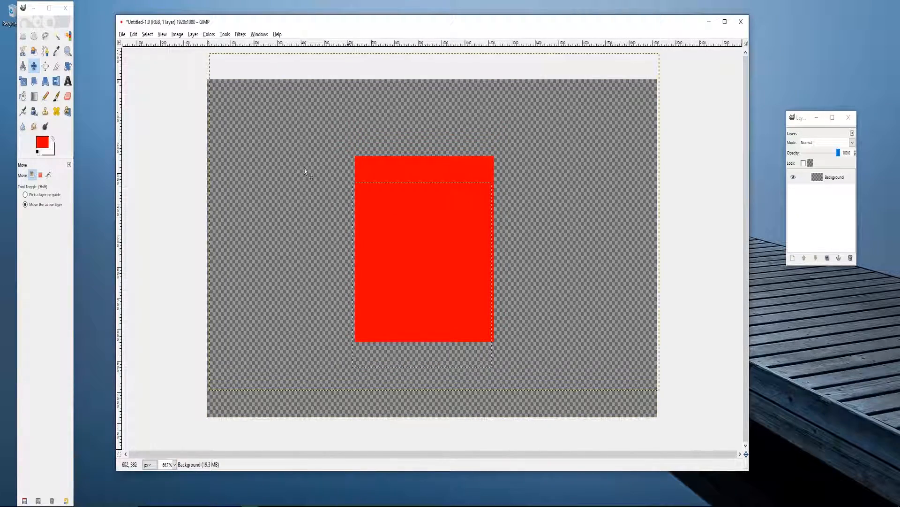
{"action": "left_click", "coordinate": [134, 34]}
{"action": "left_click", "coordinate": [163, 100]}
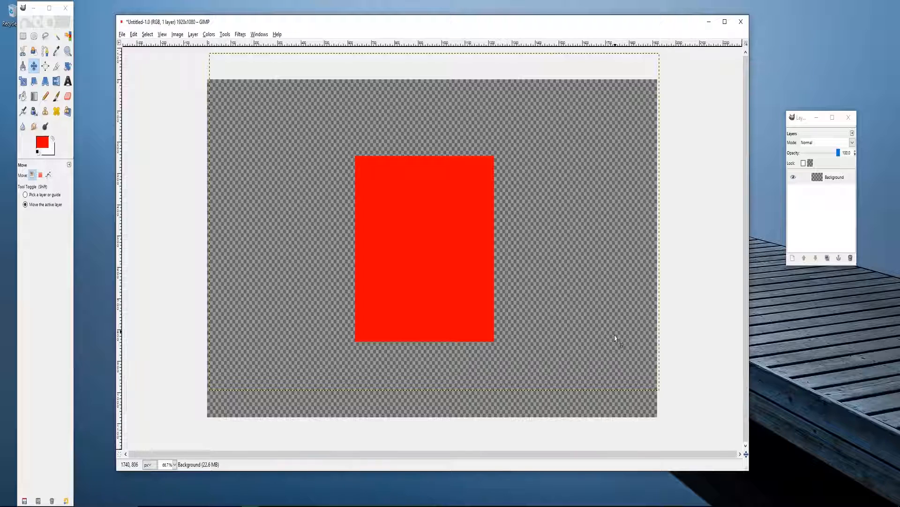
- Rotate the Background layer by 45 degrees and centre it on the canvas with the Align tool
{"action": "left_click", "coordinate": [839, 192]}
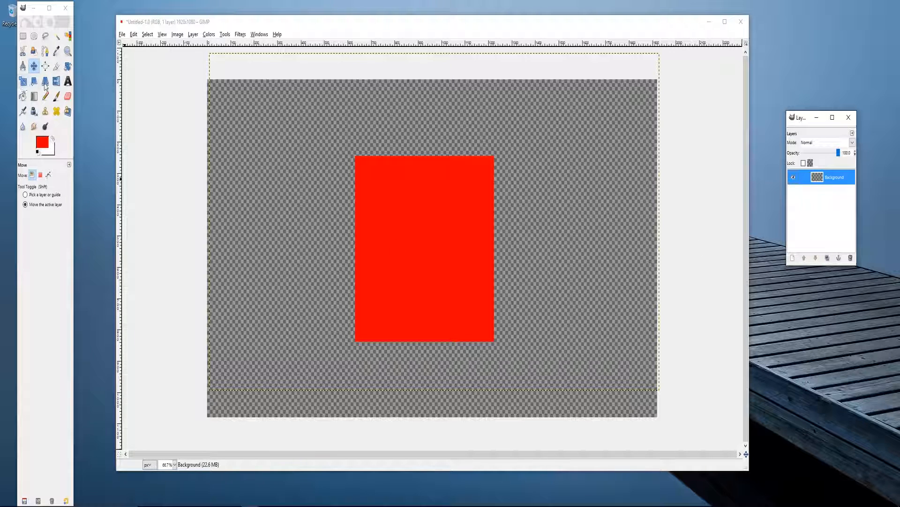
{"action": "left_click", "coordinate": [67, 66]}
{"action": "left_click", "coordinate": [428, 234]}
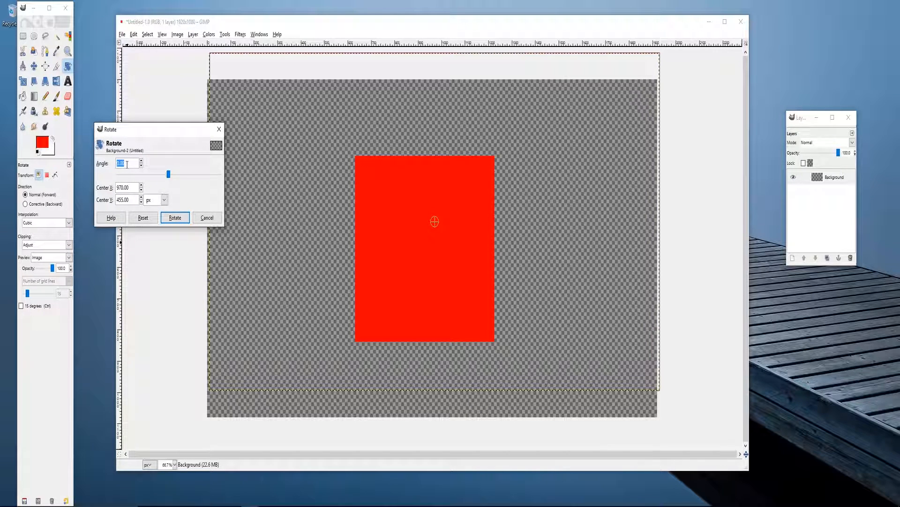
{"action": "type", "text": "45"}
{"action": "left_click", "coordinate": [175, 219]}
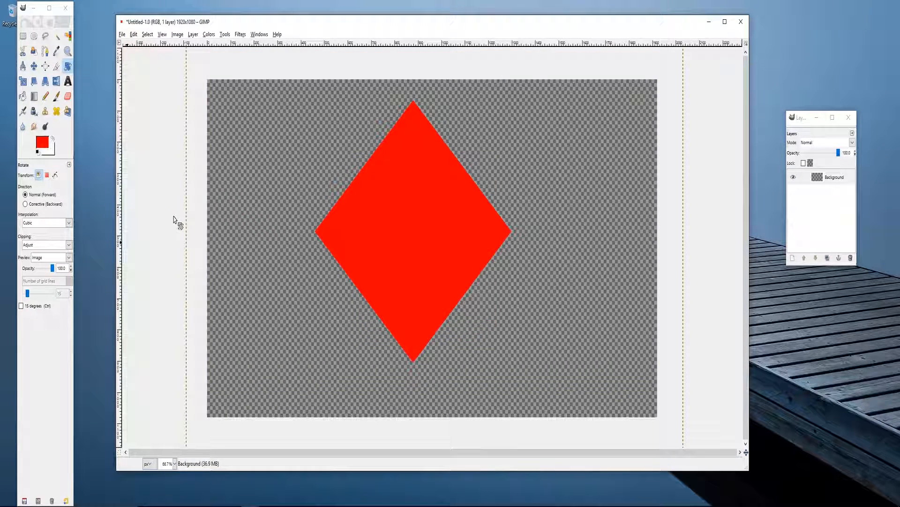
{"action": "key", "text": "q"}
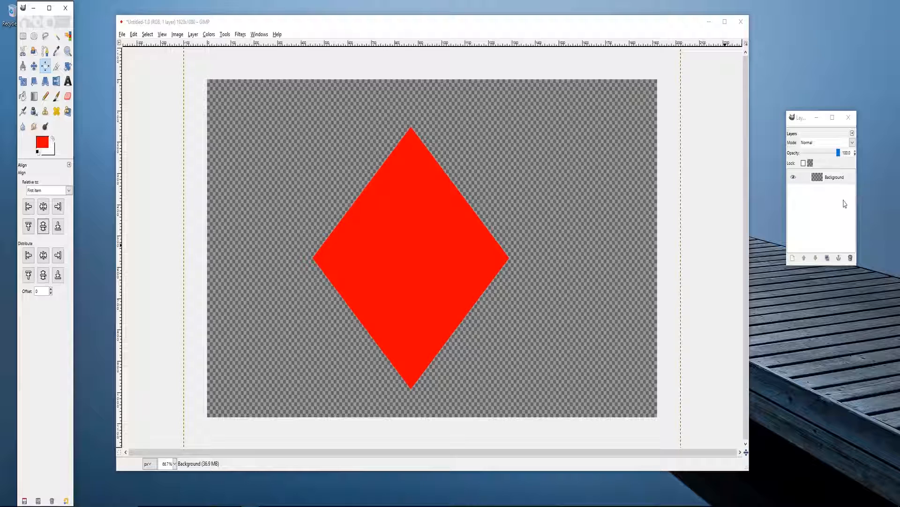
- Select the outline of the red diamond by applying Alpha to Selection to the Background layer
{"action": "left_click", "coordinate": [828, 179]}
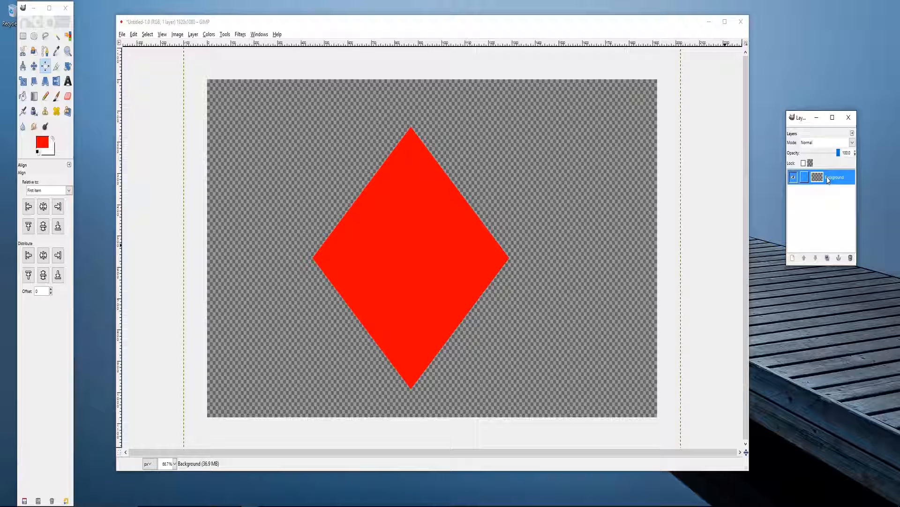
{"action": "right_click", "coordinate": [828, 179]}
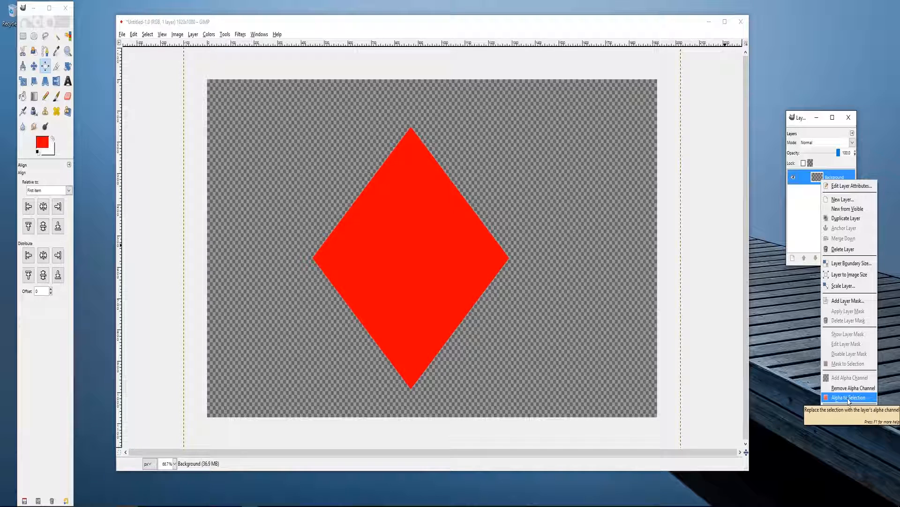
{"action": "left_click", "coordinate": [849, 399]}
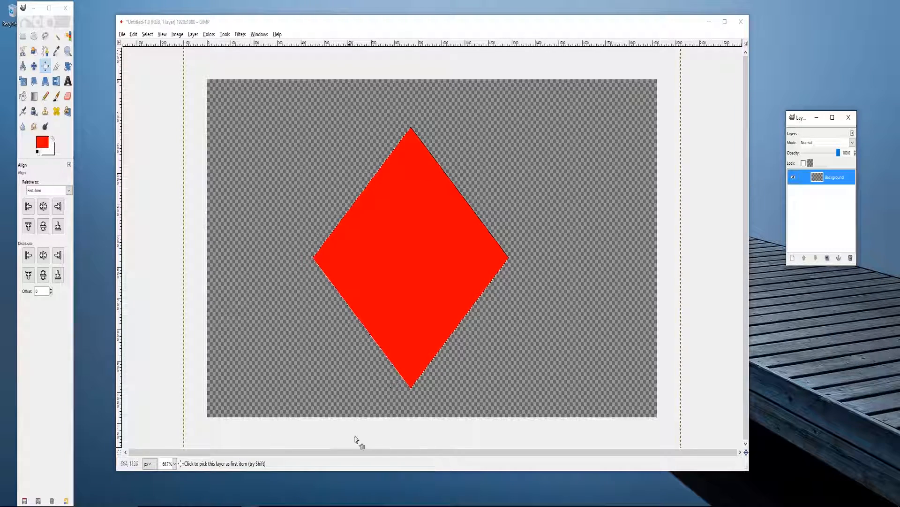
- Add a new transparent 1920 × 1080 px layer above the Background layer and make it active
{"action": "left_click", "coordinate": [193, 35]}
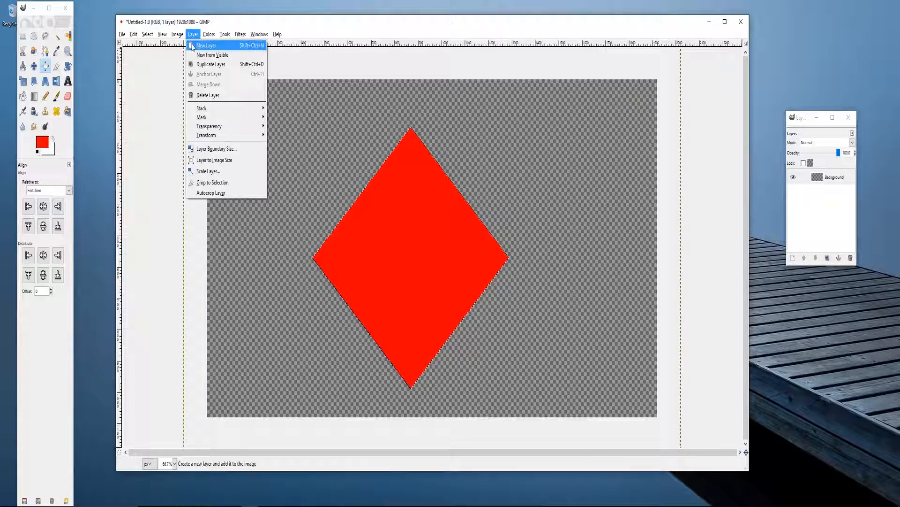
{"action": "left_click", "coordinate": [192, 46]}
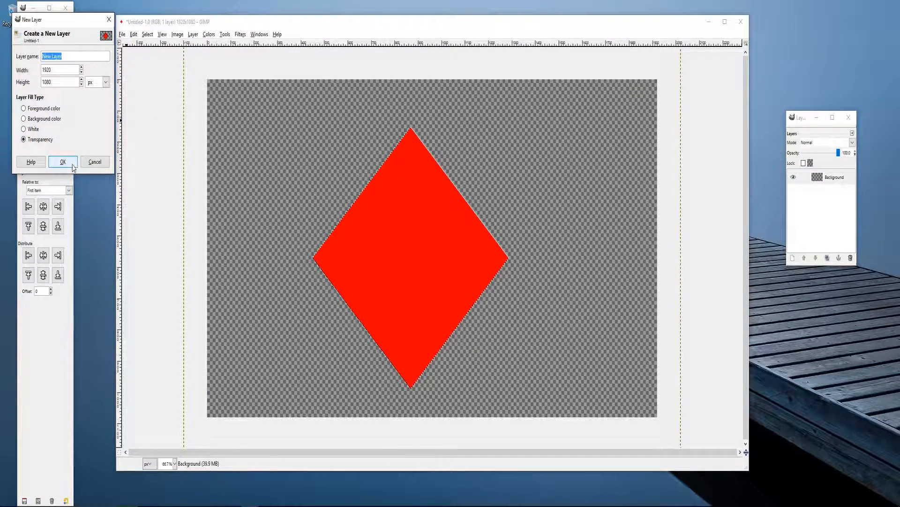
{"action": "left_click", "coordinate": [64, 161]}
{"action": "left_click", "coordinate": [830, 180]}
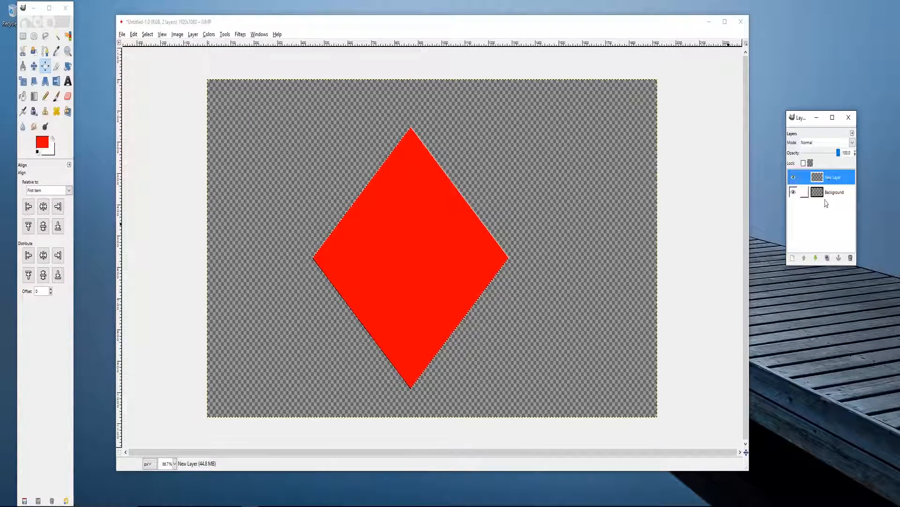
- Grow the diamond-shaped selection outward by a few pixels
{"action": "left_click", "coordinate": [147, 35]}
{"action": "left_click", "coordinate": [156, 156]}
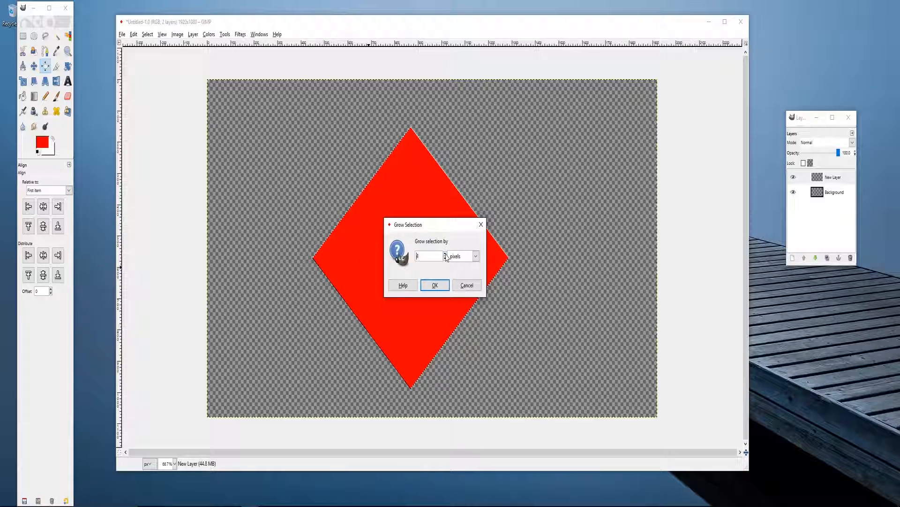
{"action": "left_click", "coordinate": [437, 286]}
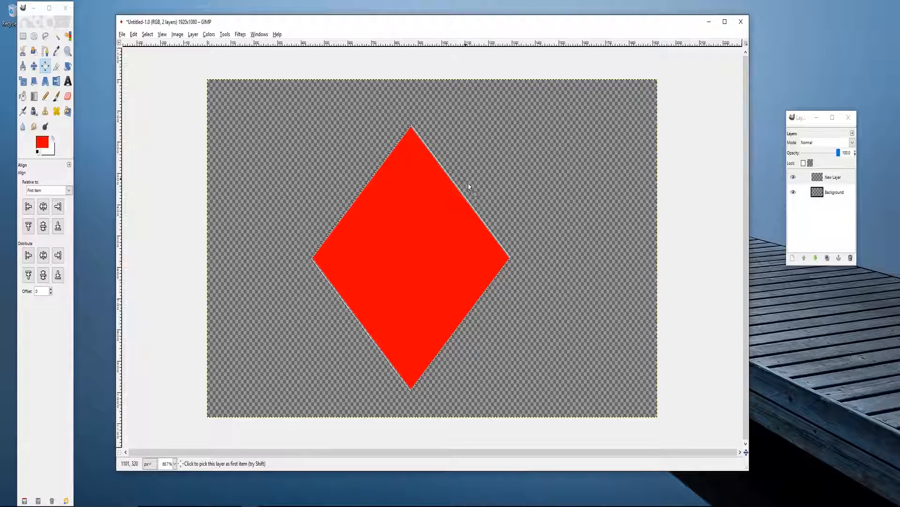
- Reset the foreground color to black and bucket-fill the grown diamond selection on the new layer
{"action": "left_click", "coordinate": [23, 96]}
{"action": "left_click", "coordinate": [53, 139]}
{"action": "left_click", "coordinate": [37, 152]}
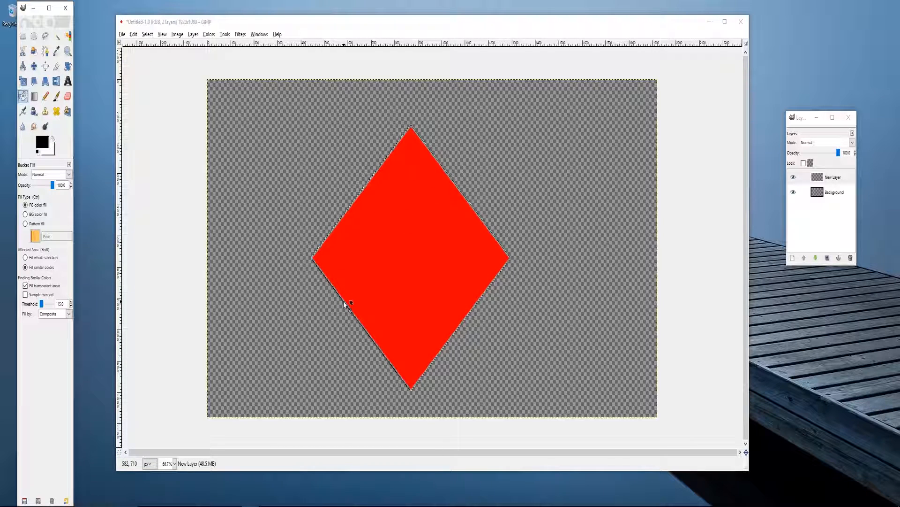
{"action": "left_click", "coordinate": [363, 276]}
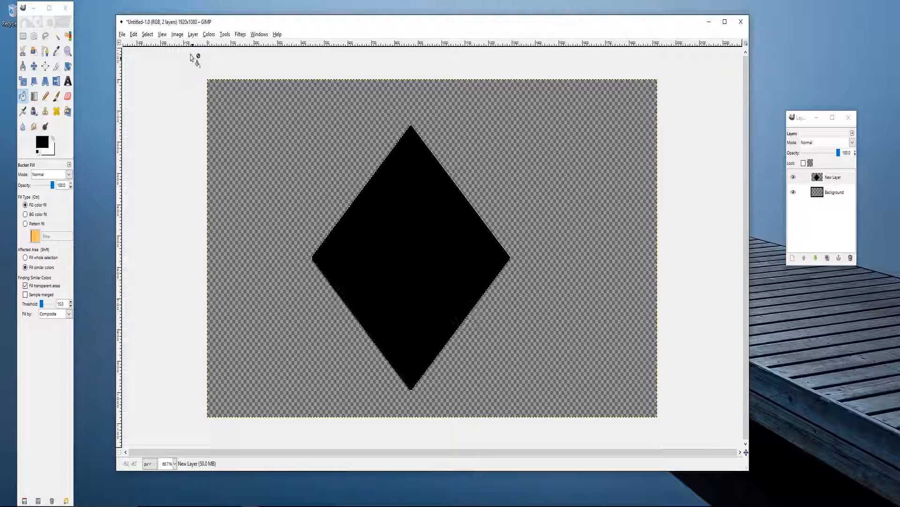
- Clear the selection and lower the black diamond layer beneath Background so it outlines the red diamond
{"action": "left_click", "coordinate": [147, 35]}
{"action": "left_click", "coordinate": [157, 57]}
{"action": "left_click", "coordinate": [818, 260]}
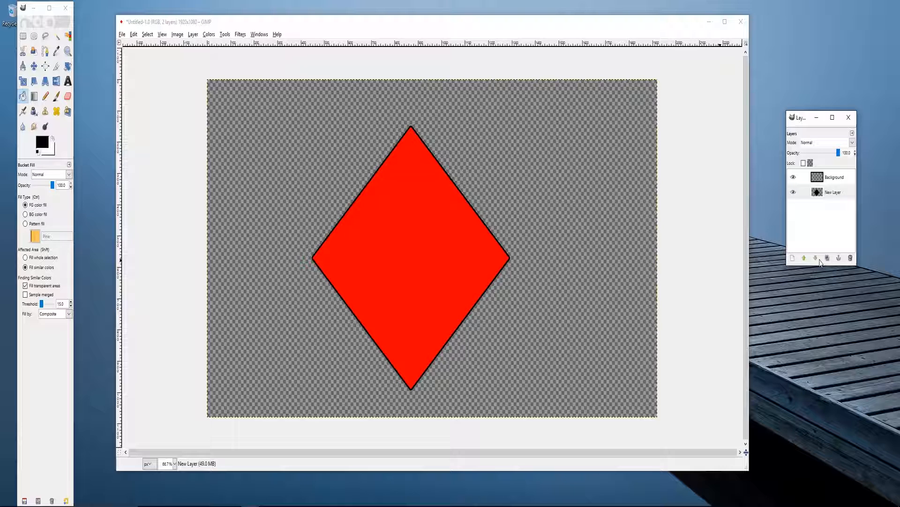
- Make the Background layer active and add another new transparent layer above it
{"action": "left_click", "coordinate": [831, 194]}
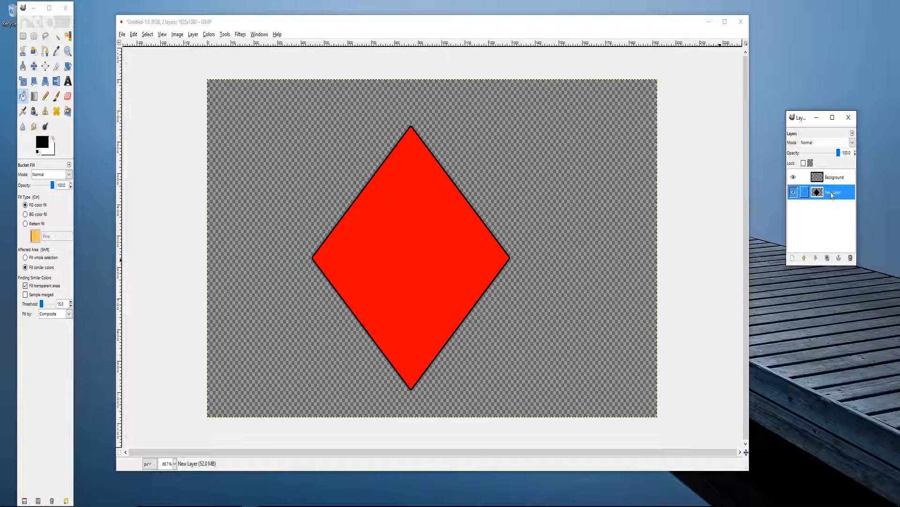
{"action": "key", "text": "Up"}
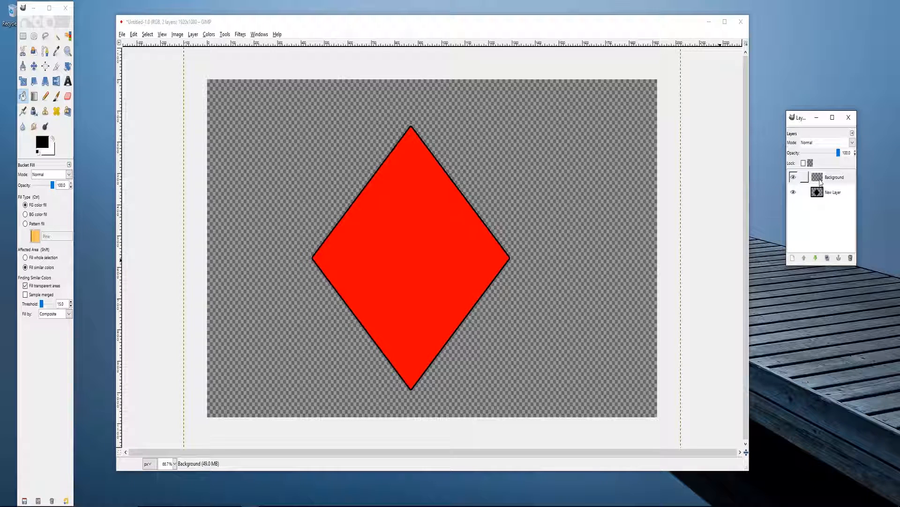
{"action": "left_click", "coordinate": [194, 34]}
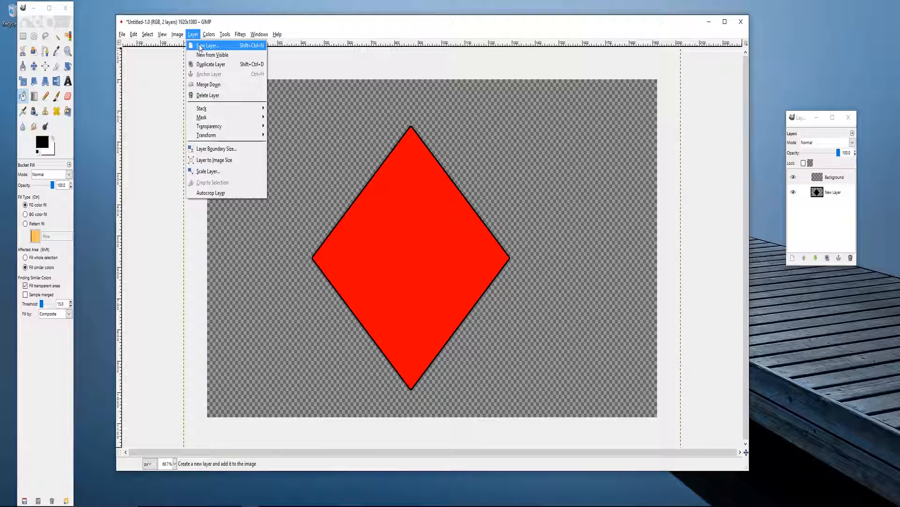
{"action": "left_click", "coordinate": [209, 44]}
- Draw a straight vertical path from the diamond's top corner to its bottom corner, aligning the lower anchor with the tip
{"action": "left_click", "coordinate": [45, 53]}
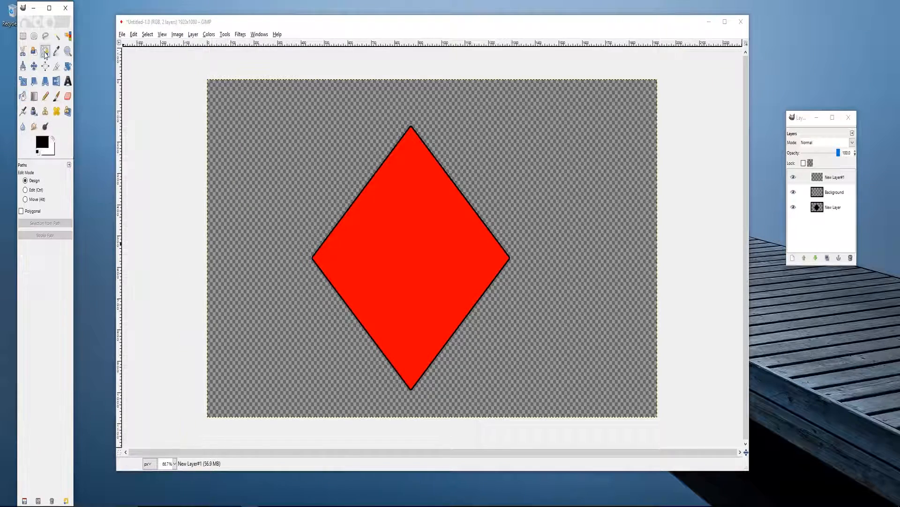
{"action": "left_click", "coordinate": [410, 127]}
{"action": "left_click", "coordinate": [411, 389]}
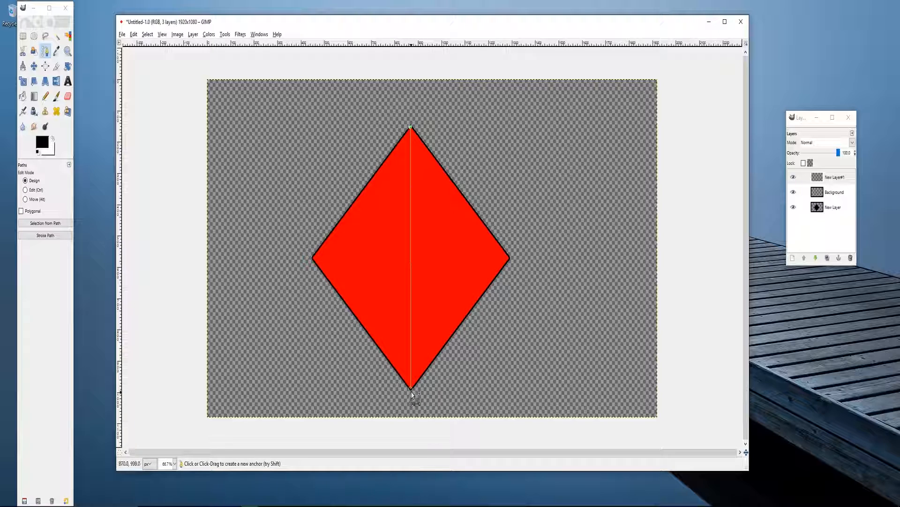
{"action": "left_click_drag", "start_coordinate": [412, 391], "coordinate": [409, 391]}
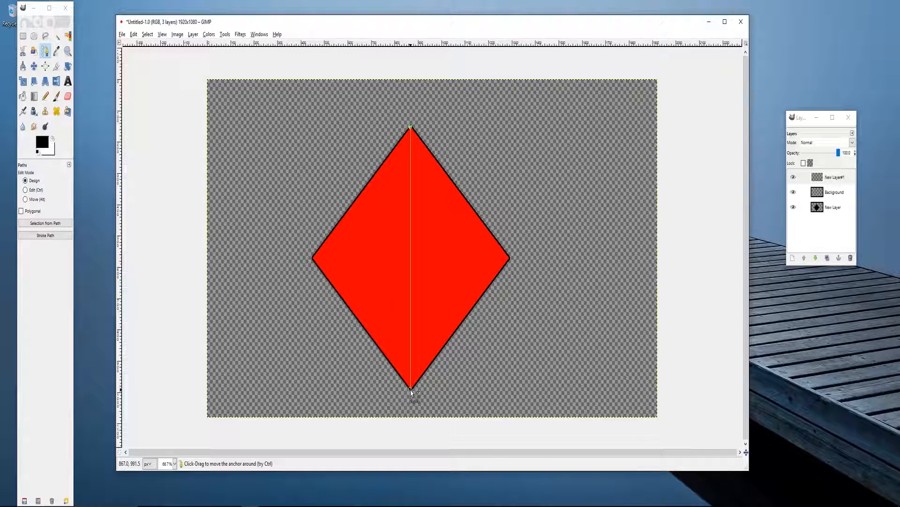
{"action": "left_click_drag", "start_coordinate": [411, 389], "coordinate": [410, 389]}
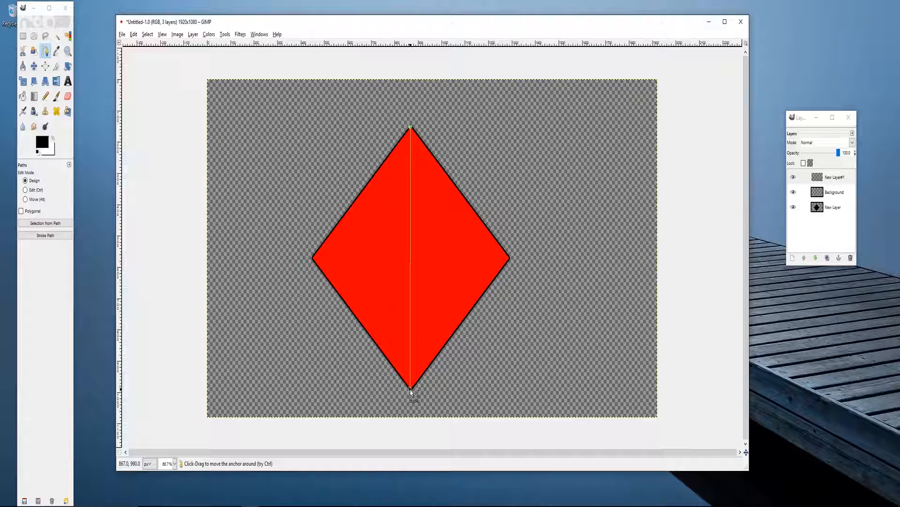
- Stroke the vertical path in black with the Paintbrush paint tool, using the Circle (07) brush
{"action": "left_click", "coordinate": [56, 97]}
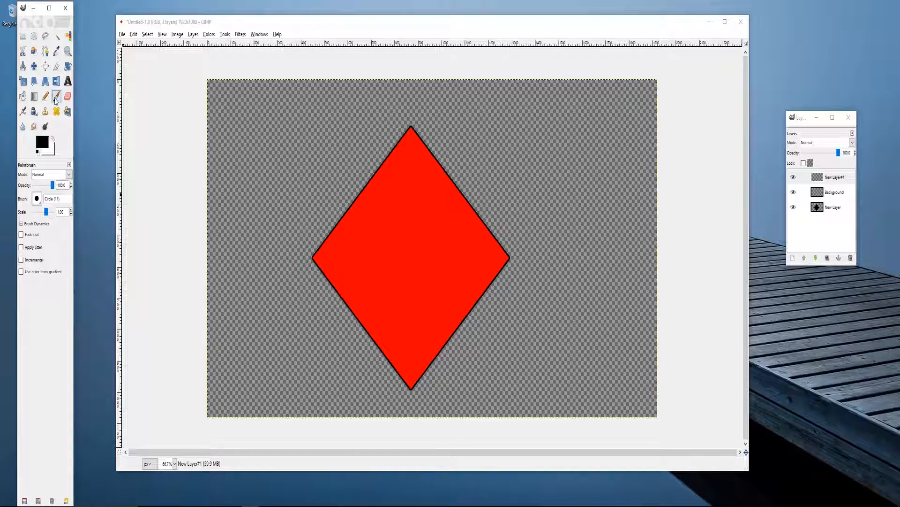
{"action": "left_click", "coordinate": [38, 199]}
{"action": "left_click", "coordinate": [66, 232]}
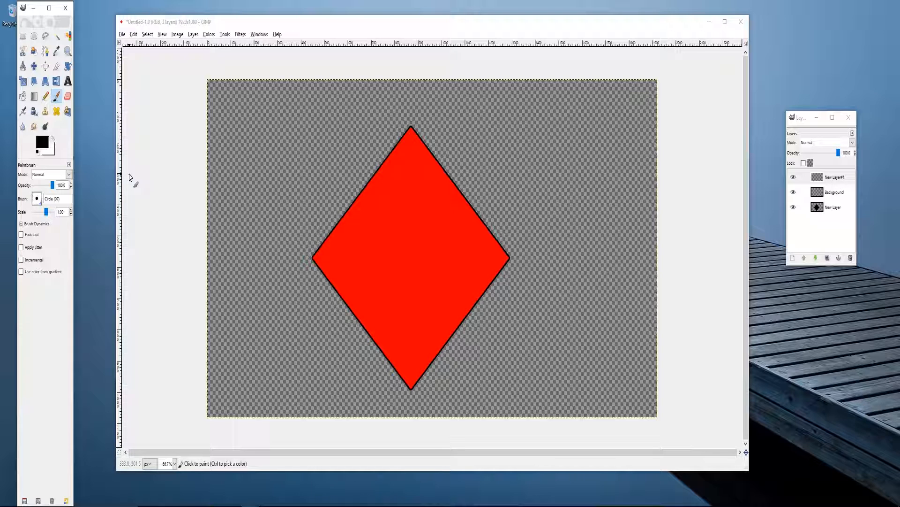
{"action": "left_click", "coordinate": [134, 34]}
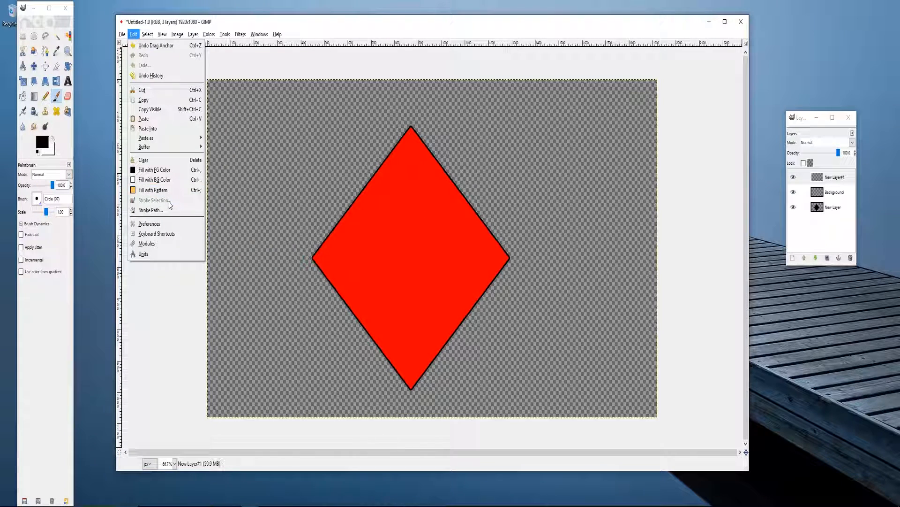
{"action": "left_click", "coordinate": [150, 210]}
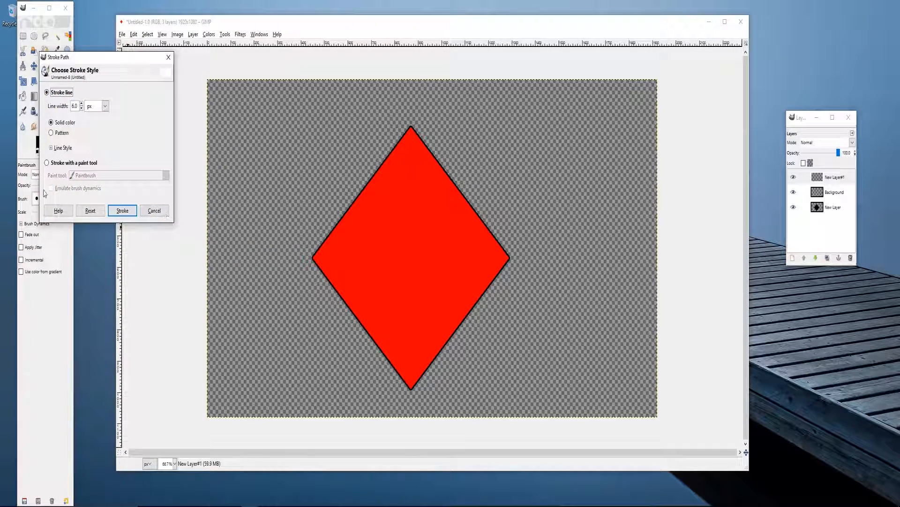
{"action": "left_click", "coordinate": [59, 164]}
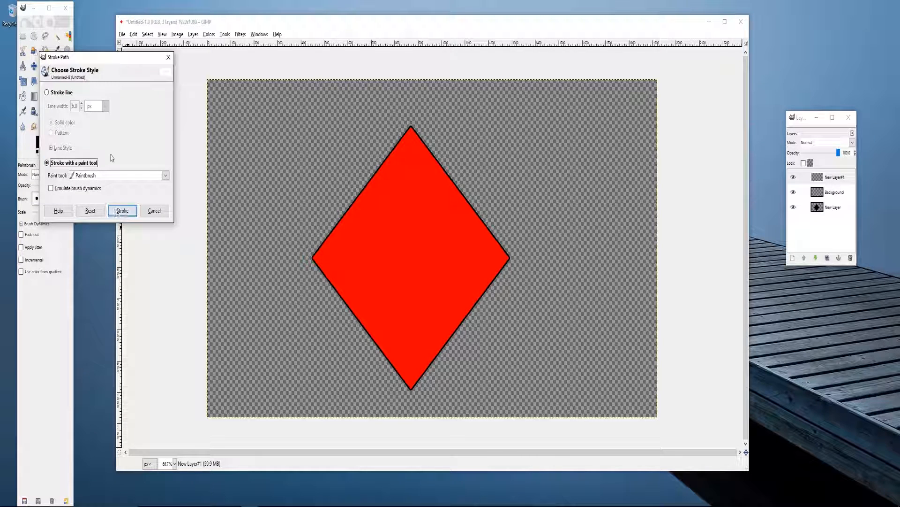
{"action": "left_click_drag", "start_coordinate": [108, 59], "coordinate": [198, 115]}
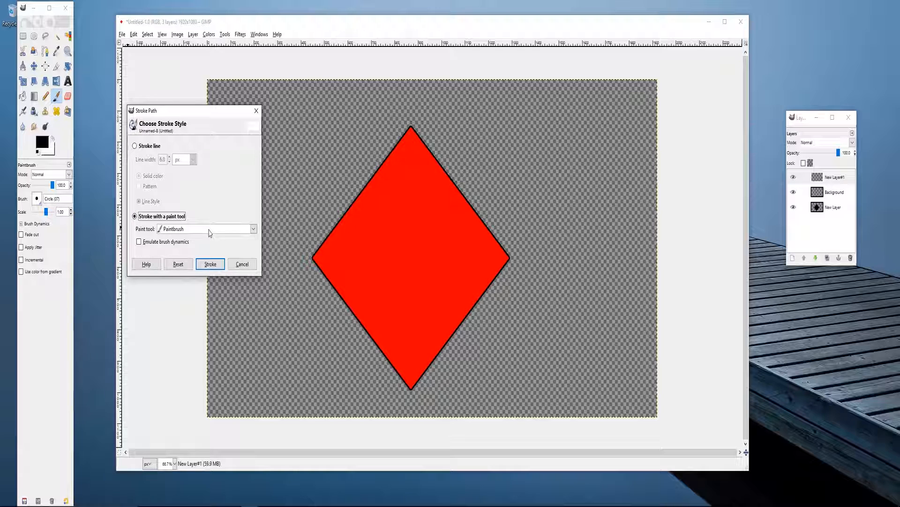
{"action": "left_click", "coordinate": [210, 267]}
- Toggle the visibility of New Layer#1 and Background to check what each layer contains
{"action": "key", "text": "m"}
{"action": "left_click", "coordinate": [820, 178]}
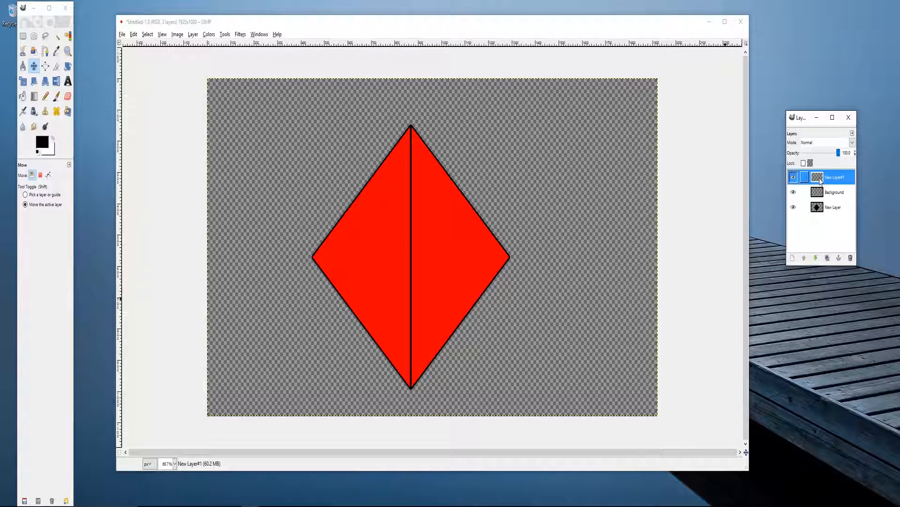
{"action": "left_click", "coordinate": [793, 177]}
{"action": "left_click", "coordinate": [793, 178]}
{"action": "left_click", "coordinate": [794, 192]}
{"action": "left_click", "coordinate": [794, 192]}
{"action": "left_click", "coordinate": [794, 194]}
{"action": "left_click", "coordinate": [794, 194]}
- Select the Background layer with the red diamond and duplicate it
{"action": "left_click", "coordinate": [836, 195]}
{"action": "left_click", "coordinate": [794, 192]}
{"action": "left_click", "coordinate": [794, 192]}
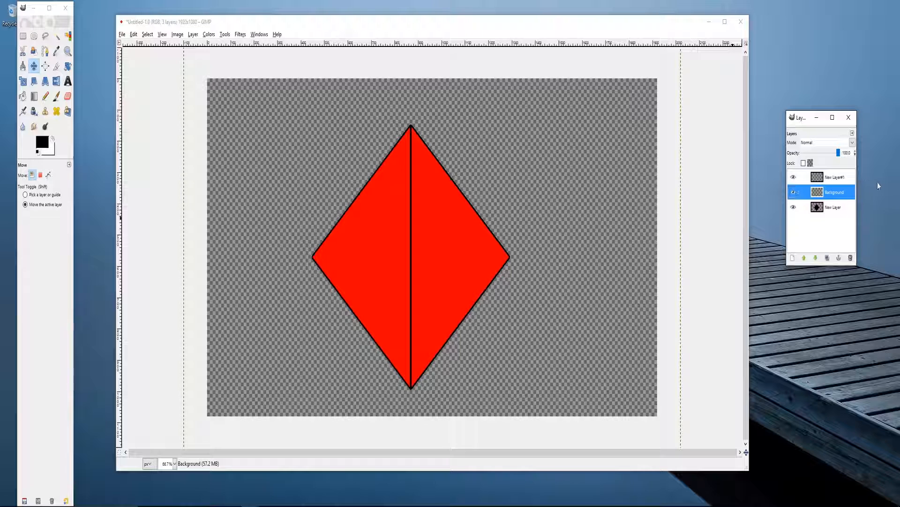
{"action": "right_click", "coordinate": [827, 192]}
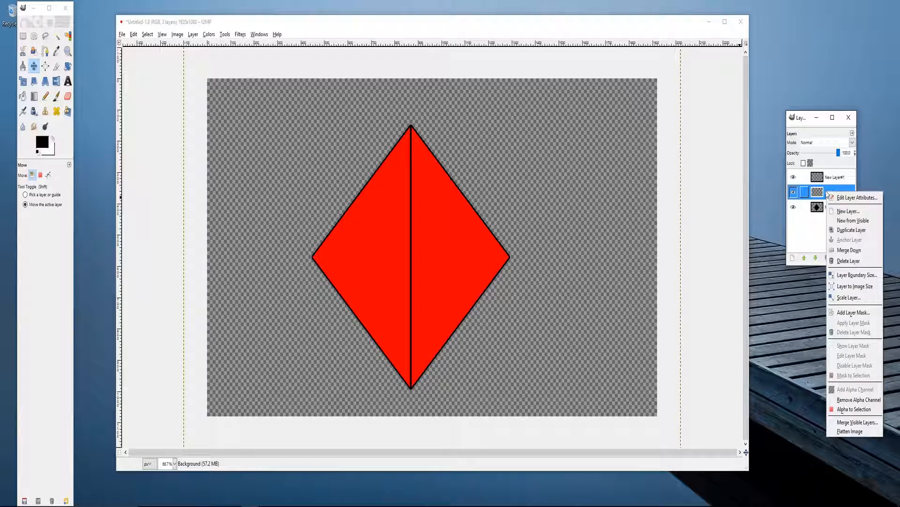
{"action": "left_click", "coordinate": [848, 231]}
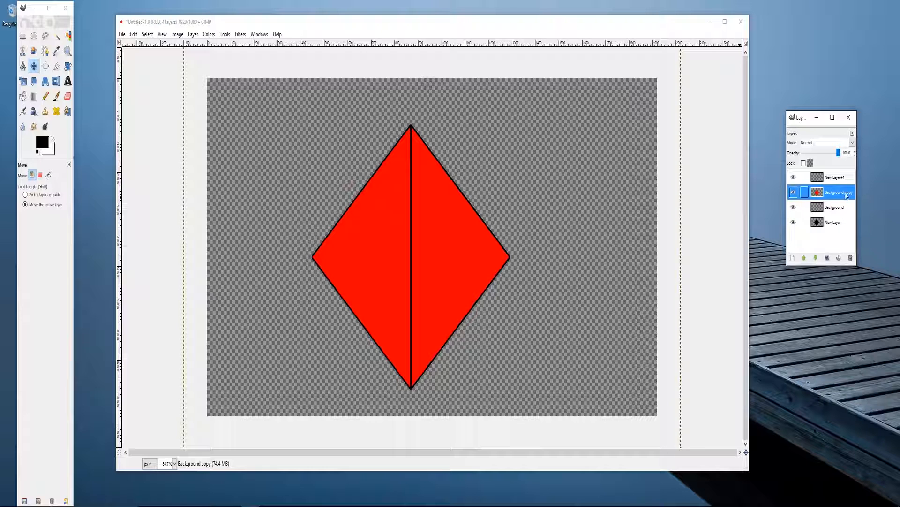
- Hide the Background and New Layer layers, keeping the Background copy and the centre line layer visible
{"action": "left_click_drag", "start_coordinate": [794, 195], "coordinate": [794, 207]}
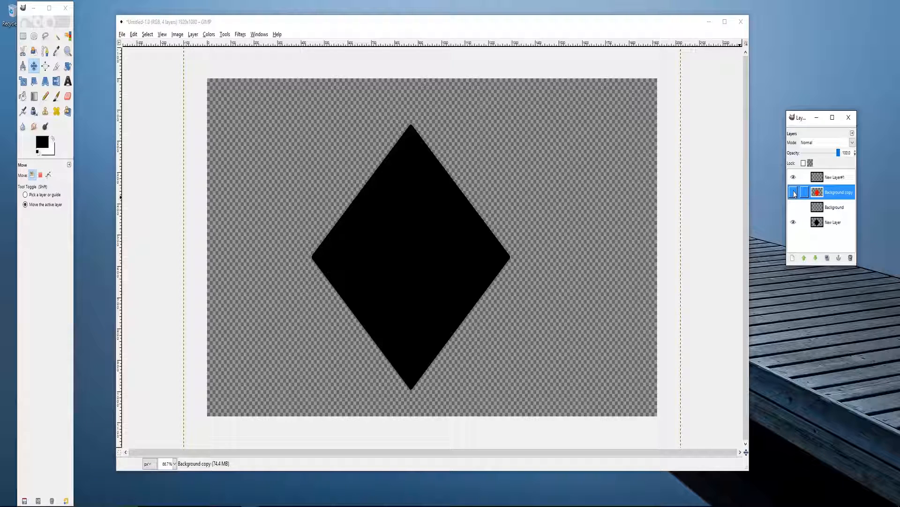
{"action": "left_click", "coordinate": [794, 193]}
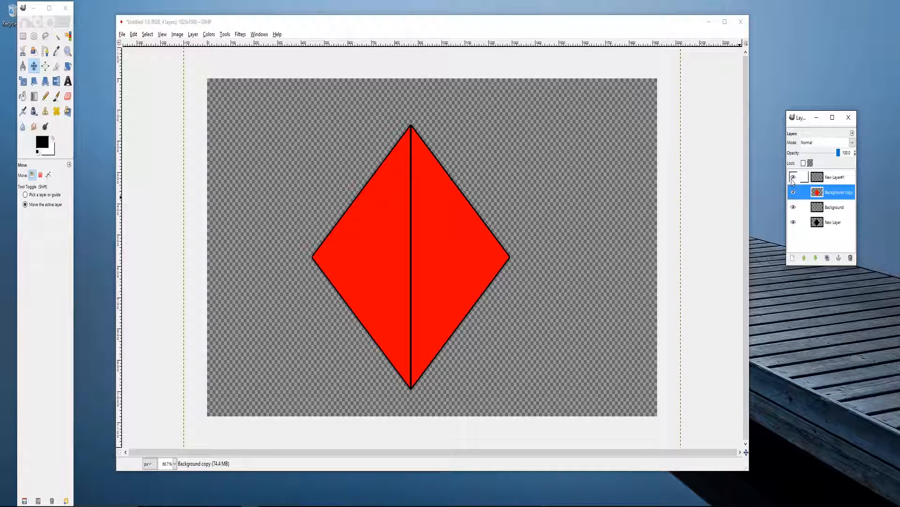
{"action": "left_click", "coordinate": [793, 222]}
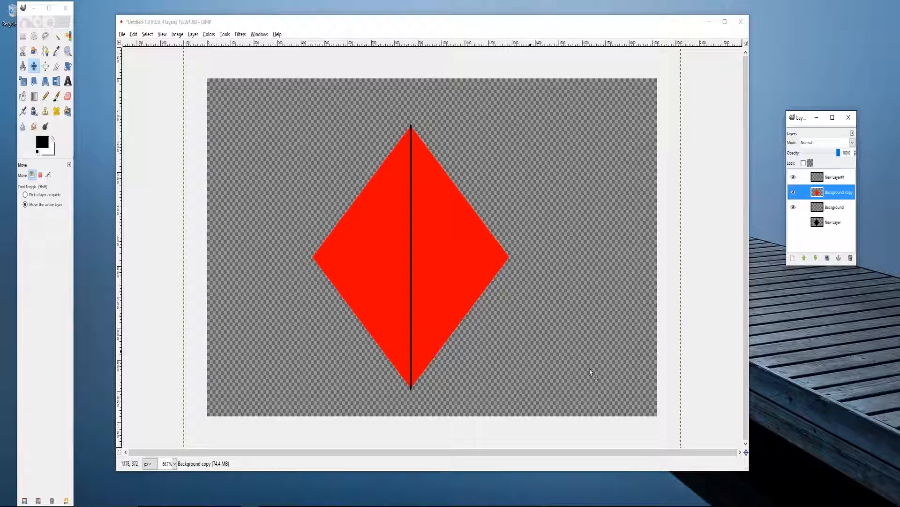
{"action": "left_click", "coordinate": [793, 223]}
{"action": "left_click", "coordinate": [793, 223]}
- Try erasing part of the red diamond on Background copy within its Alpha to Selection outline, using the Circle (19) brush
{"action": "key", "text": "shift+e"}
{"action": "right_click", "coordinate": [857, 196]}
{"action": "left_click", "coordinate": [844, 410]}
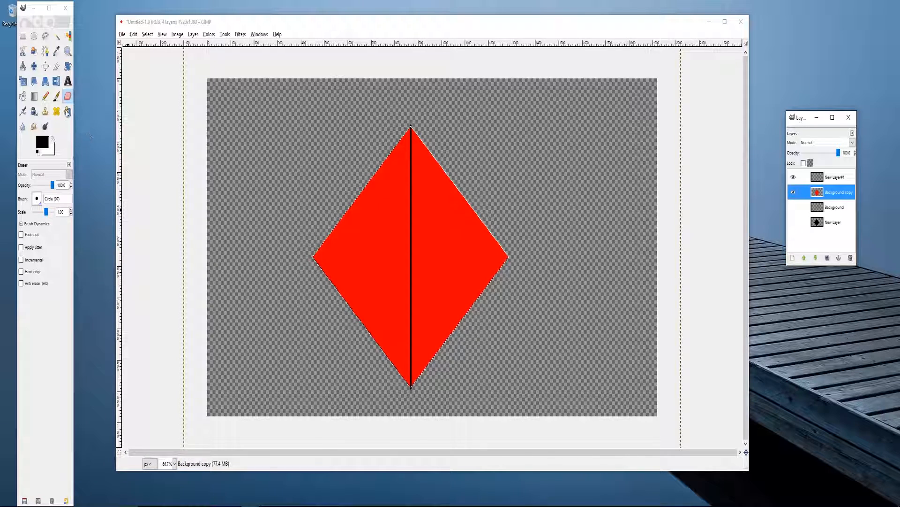
{"action": "left_click", "coordinate": [36, 198]}
{"action": "left_click", "coordinate": [64, 238]}
{"action": "mouse_move", "coordinate": [487, 226]}
{"action": "left_mouse_down"}
{"action": "mouse_move", "coordinate": [466, 250]}
{"action": "mouse_move", "coordinate": [490, 237]}
{"action": "mouse_move", "coordinate": [438, 255]}
{"action": "mouse_move", "coordinate": [456, 248]}
{"action": "left_mouse_up"}
{"action": "mouse_move", "coordinate": [507, 235]}
{"action": "left_mouse_down"}
{"action": "mouse_move", "coordinate": [495, 255]}
{"action": "mouse_move", "coordinate": [340, 290]}
{"action": "mouse_move", "coordinate": [401, 256]}
{"action": "mouse_move", "coordinate": [386, 222]}
{"action": "left_mouse_up"}
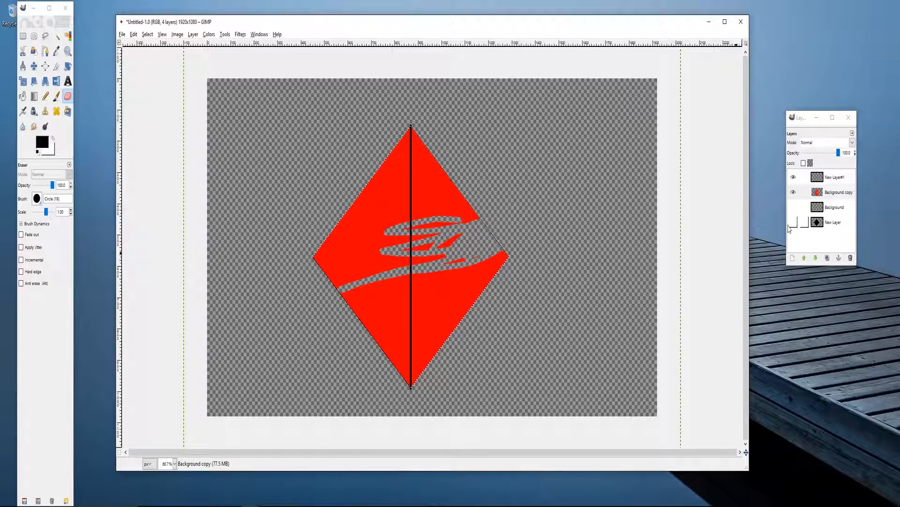
{"action": "key", "text": "ctrl+z"}
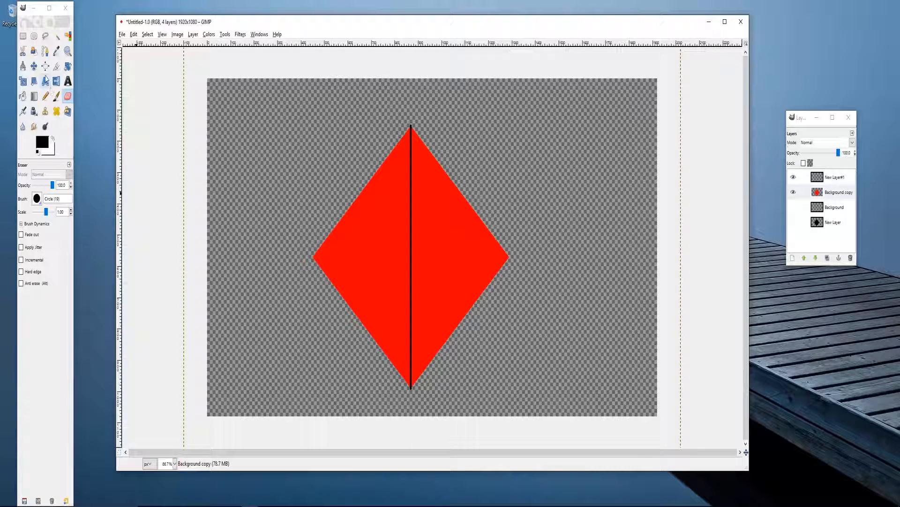
- Outline the half of the diamond right of the centre line with a closed polygonal Free Select selection, working at 100% zoom
{"action": "left_click", "coordinate": [45, 37]}
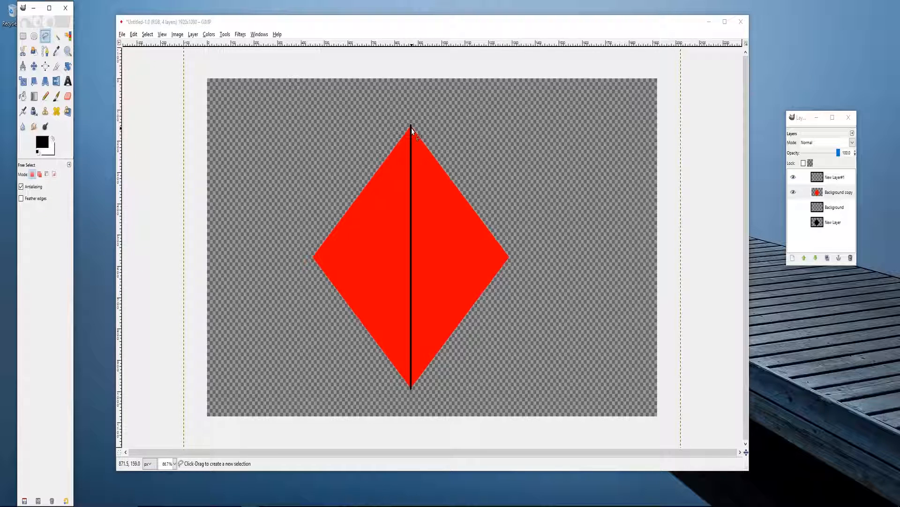
{"action": "left_click", "coordinate": [173, 464]}
{"action": "left_click", "coordinate": [171, 417]}
{"action": "scroll", "coordinate": [465, 291], "scroll_direction": "up", "scroll_amount": 2}
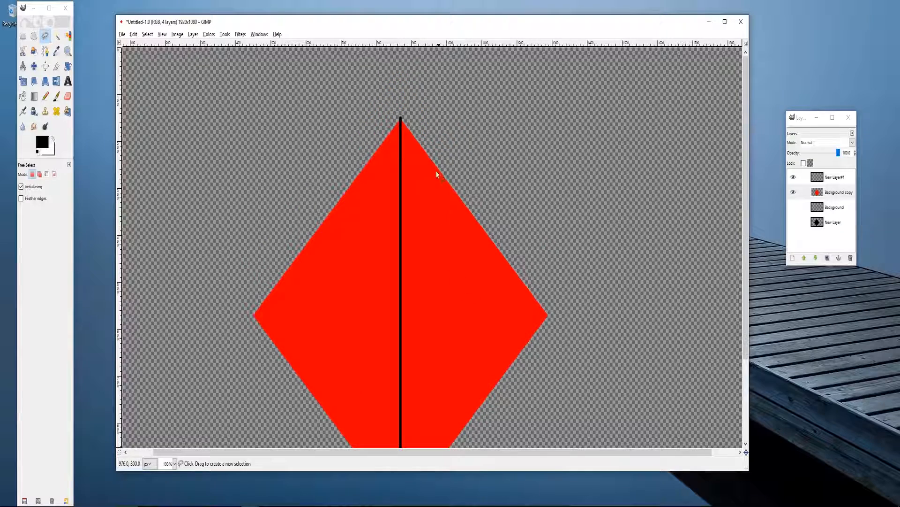
{"action": "left_click", "coordinate": [402, 121]}
{"action": "scroll", "coordinate": [406, 173], "scroll_direction": "down", "scroll_amount": 4}
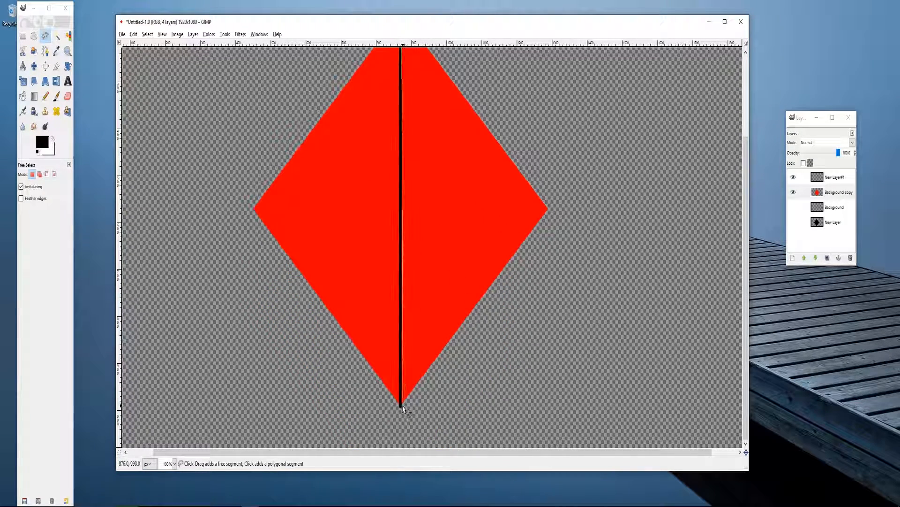
{"action": "left_click", "coordinate": [548, 210]}
{"action": "scroll", "coordinate": [548, 211], "scroll_direction": "up", "scroll_amount": 4}
{"action": "left_click", "coordinate": [402, 121]}
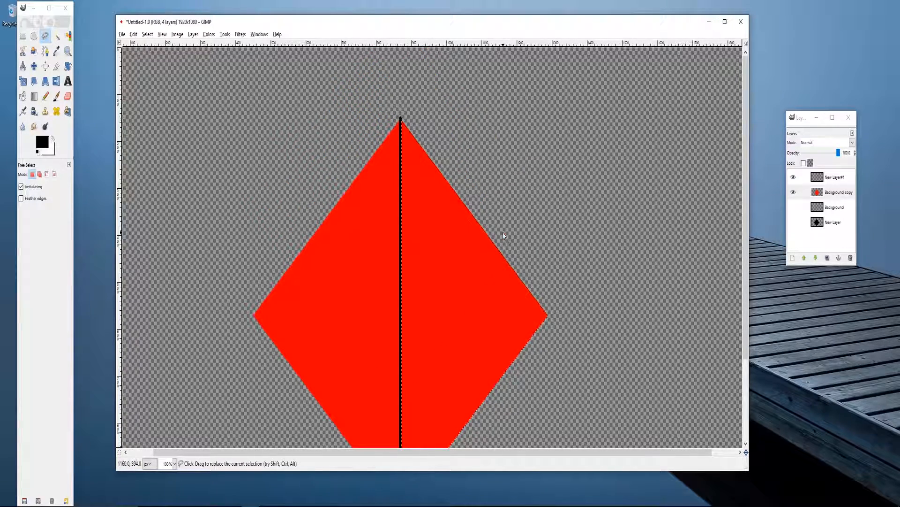
- Cut the selected half of the red diamond out of Background copy and clear the selection
{"action": "scroll", "coordinate": [468, 255], "scroll_direction": "down", "scroll_amount": 3}
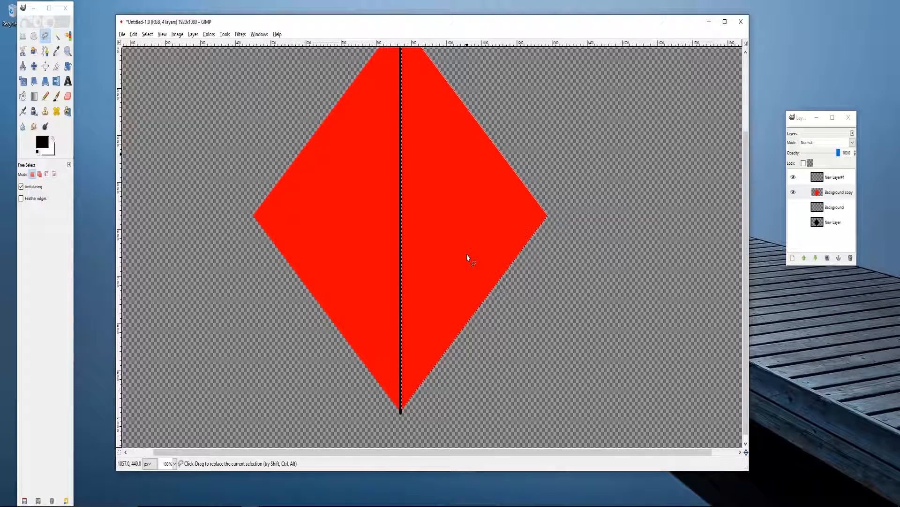
{"action": "key", "text": "ctrl"}
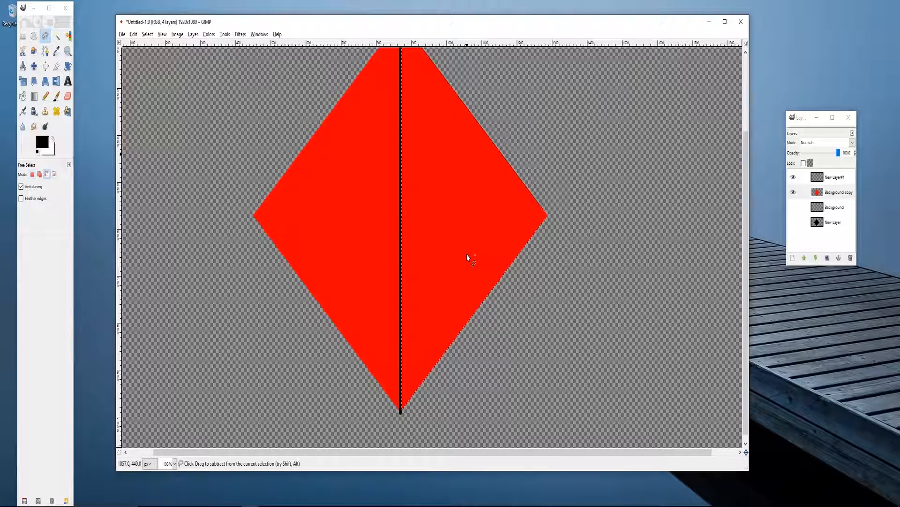
{"action": "key", "text": "ctrl+x"}
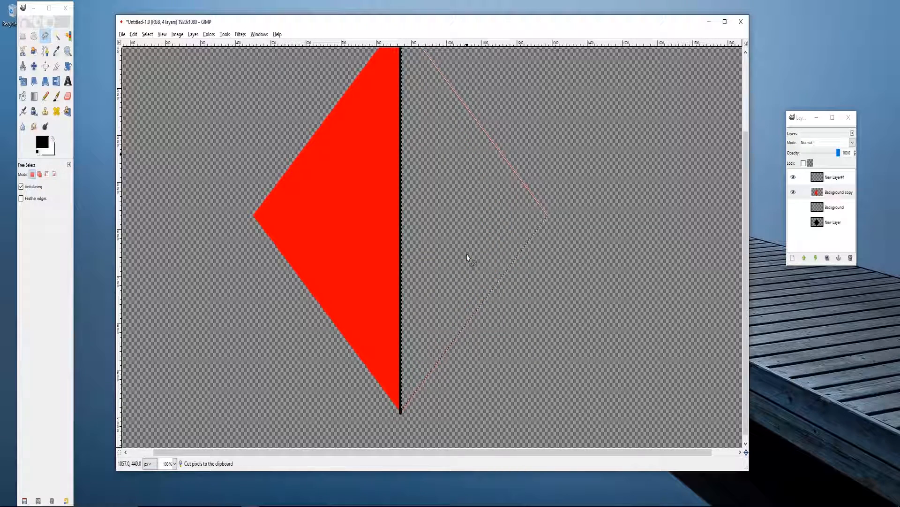
{"action": "scroll", "coordinate": [468, 257], "scroll_direction": "up", "scroll_amount": 3}
{"action": "left_click", "coordinate": [147, 34]}
{"action": "left_click", "coordinate": [155, 61]}
{"action": "scroll", "coordinate": [216, 134], "scroll_direction": "down", "scroll_amount": 3}
{"action": "scroll", "coordinate": [216, 134], "scroll_direction": "up", "scroll_amount": 3}
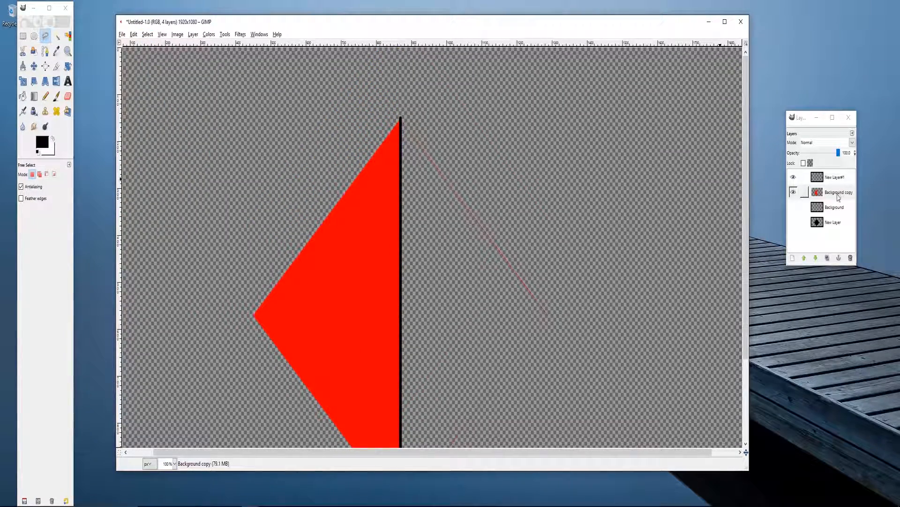
- Erase the leftover thin red edge beyond the centre line on Background copy, working at 66.7% zoom
{"action": "left_click", "coordinate": [837, 192]}
{"action": "scroll", "coordinate": [369, 209], "scroll_direction": "down", "scroll_amount": 3}
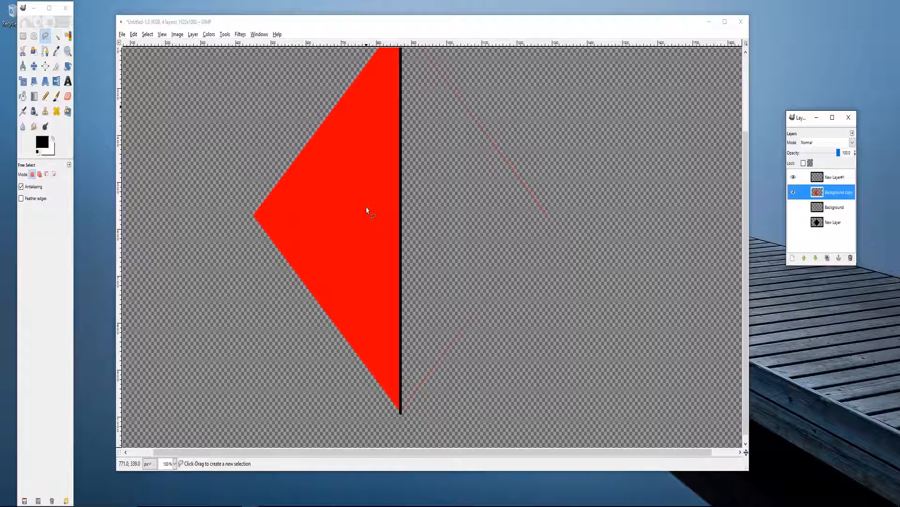
{"action": "left_click", "coordinate": [175, 465]}
{"action": "left_click", "coordinate": [169, 421]}
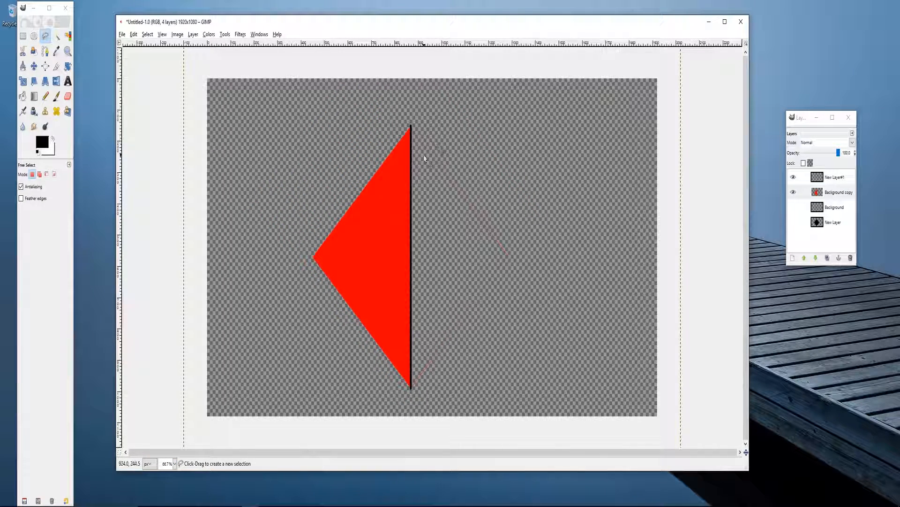
{"action": "left_click", "coordinate": [67, 96]}
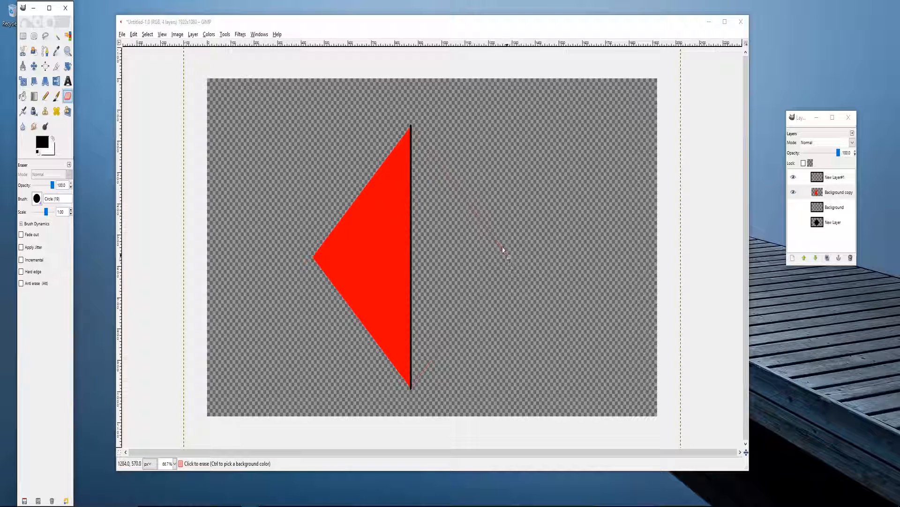
{"action": "left_click", "coordinate": [435, 164]}
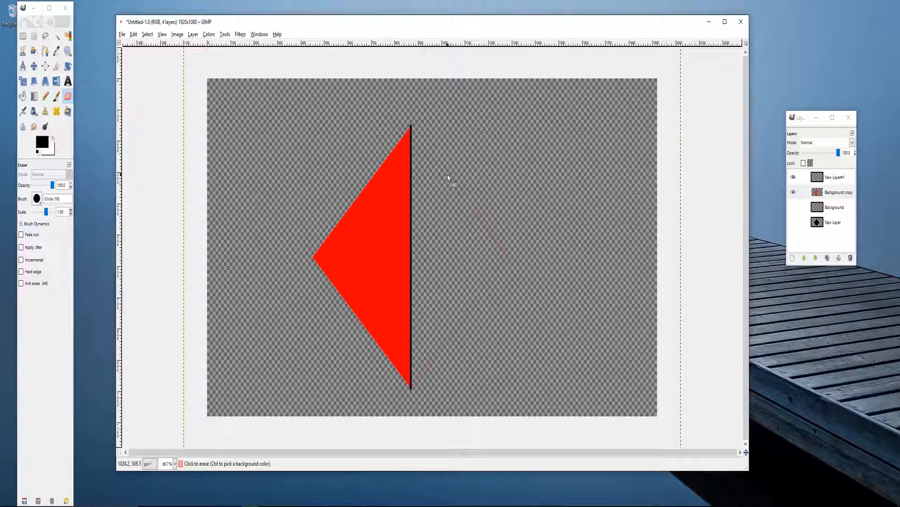
{"action": "left_click_drag", "start_coordinate": [472, 207], "coordinate": [501, 248]}
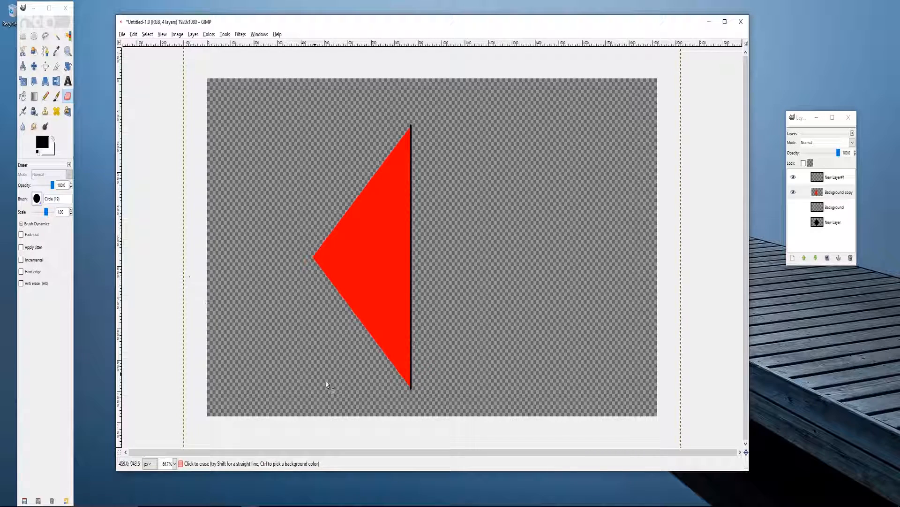
- Show the Background and New Layer layers and make Background the active layer
{"action": "left_click", "coordinate": [793, 207]}
{"action": "left_click", "coordinate": [793, 221]}
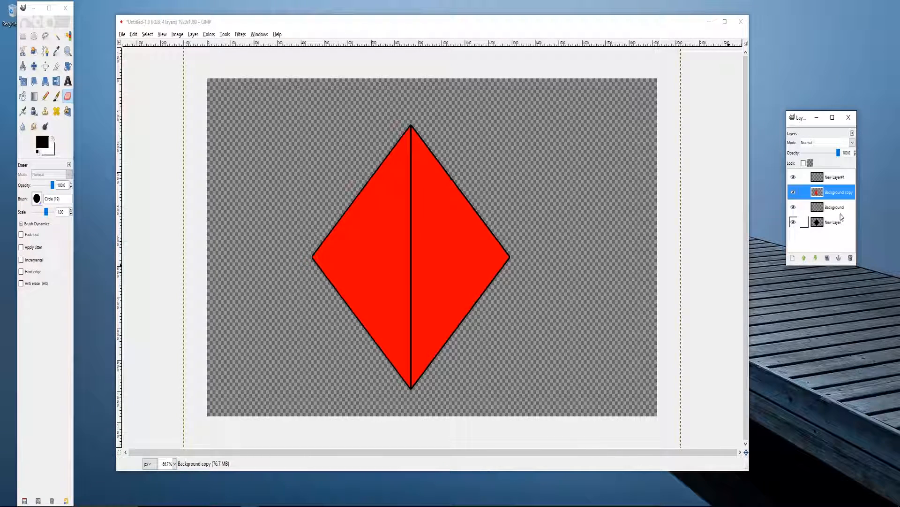
{"action": "left_click", "coordinate": [832, 210]}
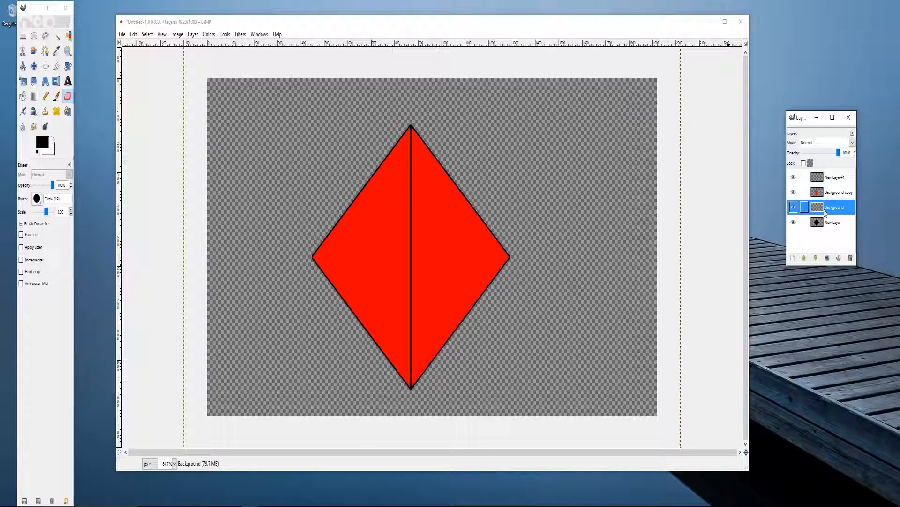
- Select the diamond on the Background layer with Alpha to Selection and bucket-fill it with white
{"action": "right_click", "coordinate": [826, 212]}
{"action": "left_click", "coordinate": [862, 430]}
{"action": "left_click", "coordinate": [23, 97]}
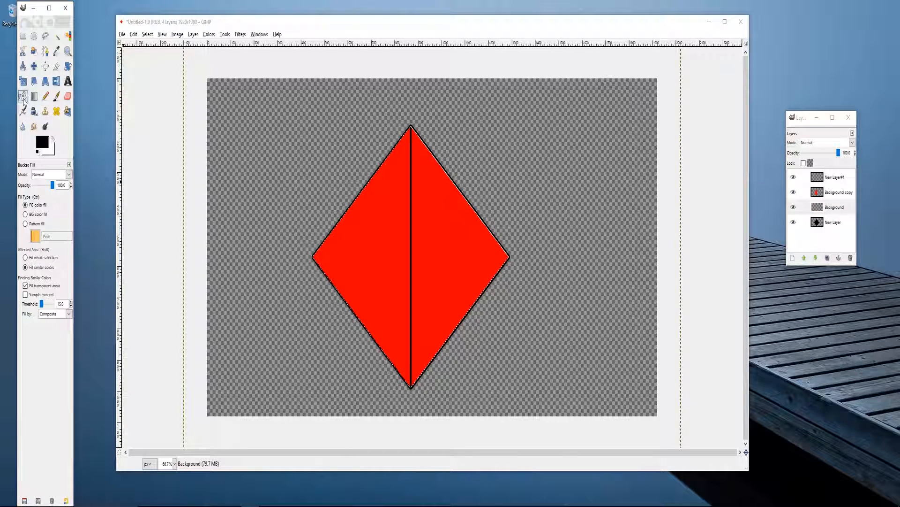
{"action": "left_click", "coordinate": [53, 139]}
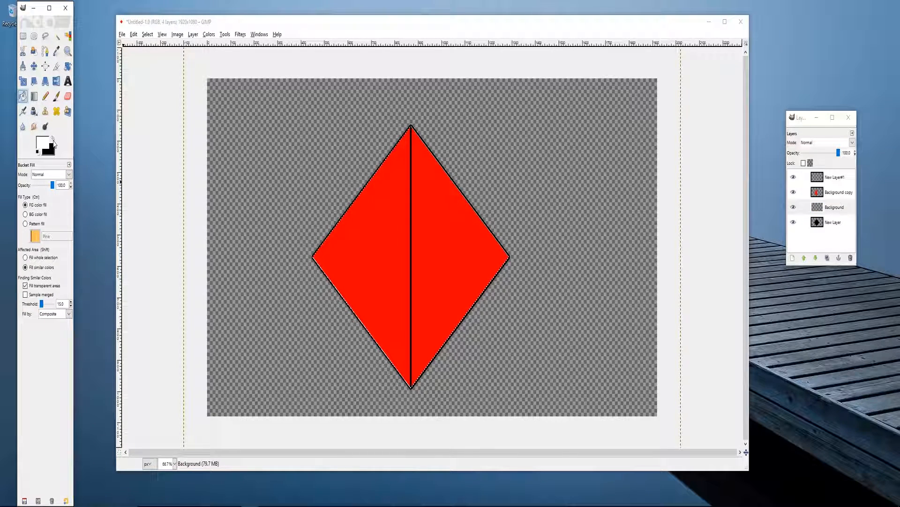
{"action": "left_click", "coordinate": [453, 237]}
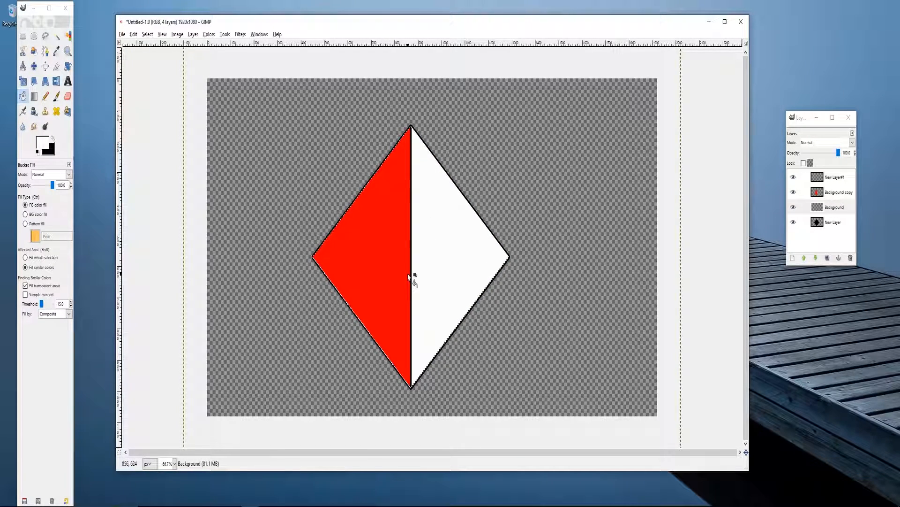
- Try bucket-filling the red half of the diamond on Background copy with white
{"action": "left_click", "coordinate": [839, 195]}
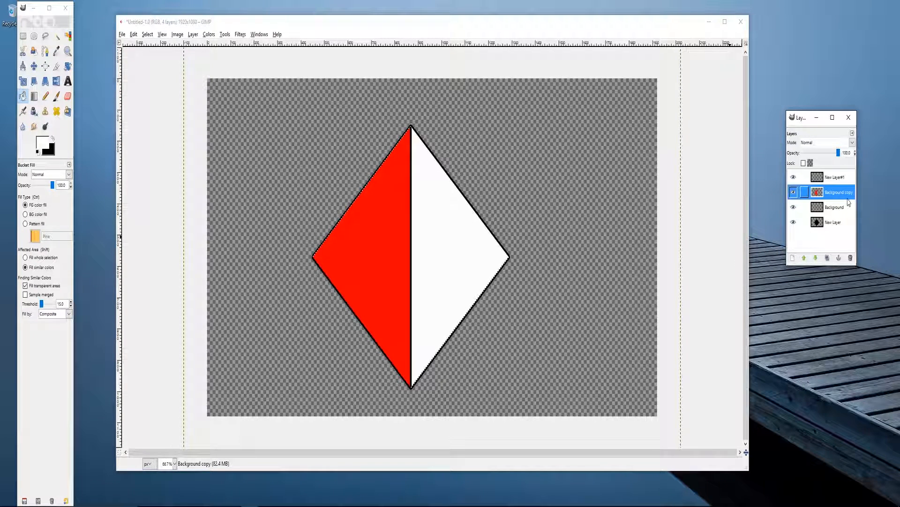
{"action": "left_click", "coordinate": [827, 210]}
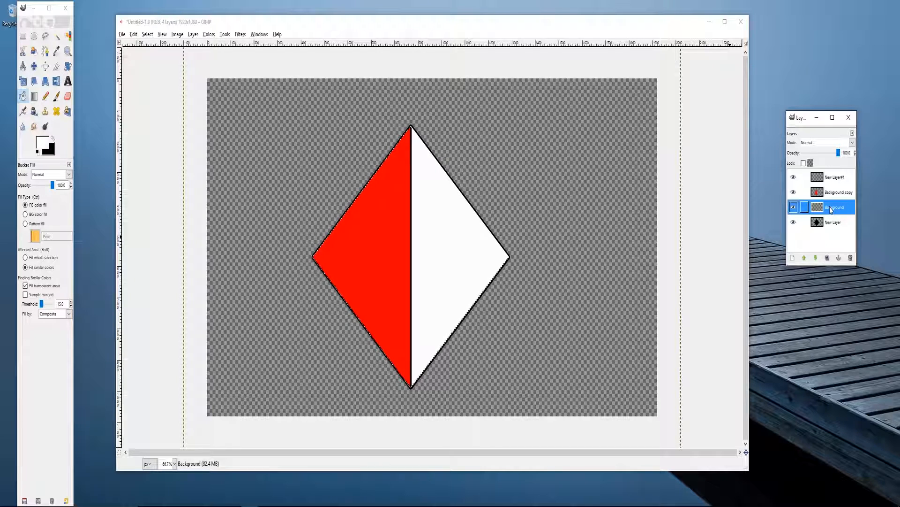
{"action": "left_click", "coordinate": [833, 192]}
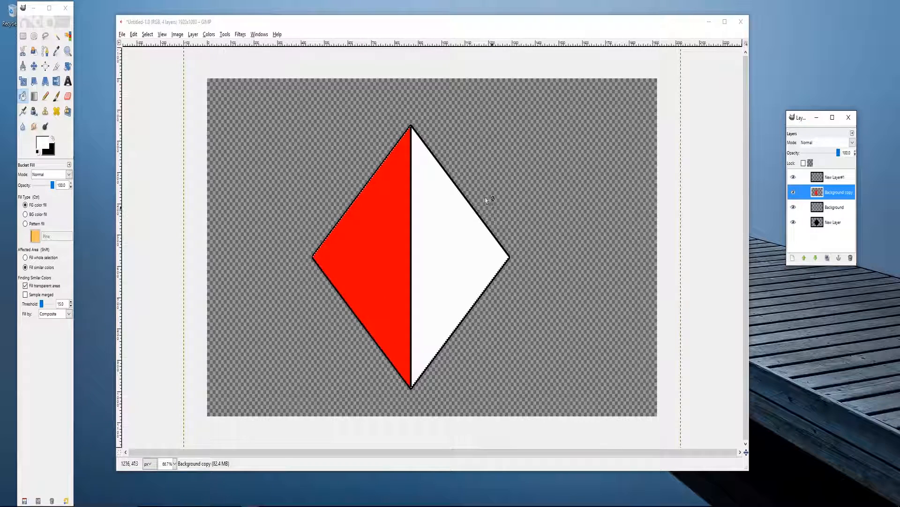
{"action": "left_click", "coordinate": [386, 263]}
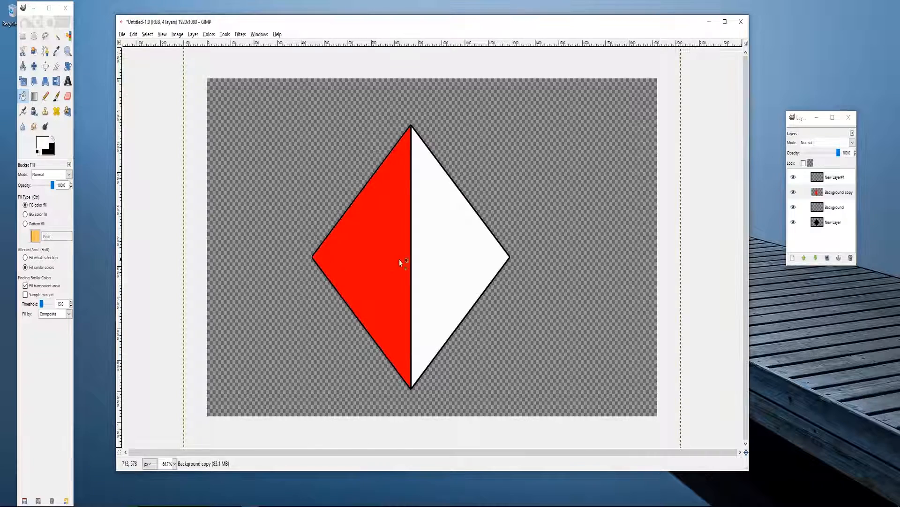
- Activate the Blend tool on the Background layer and browse its gradient presets, keeping the white-to-black FG to BG (RGB) gradient
{"action": "left_click", "coordinate": [839, 211]}
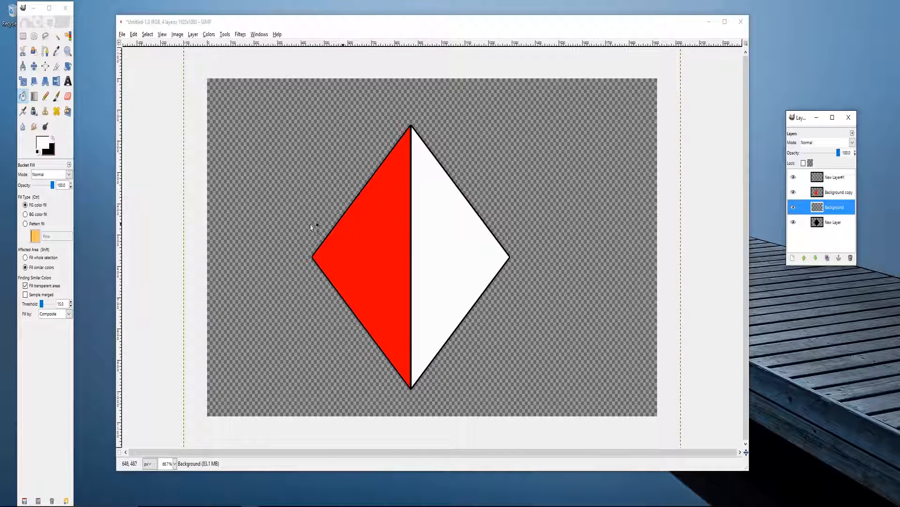
{"action": "left_click", "coordinate": [34, 97]}
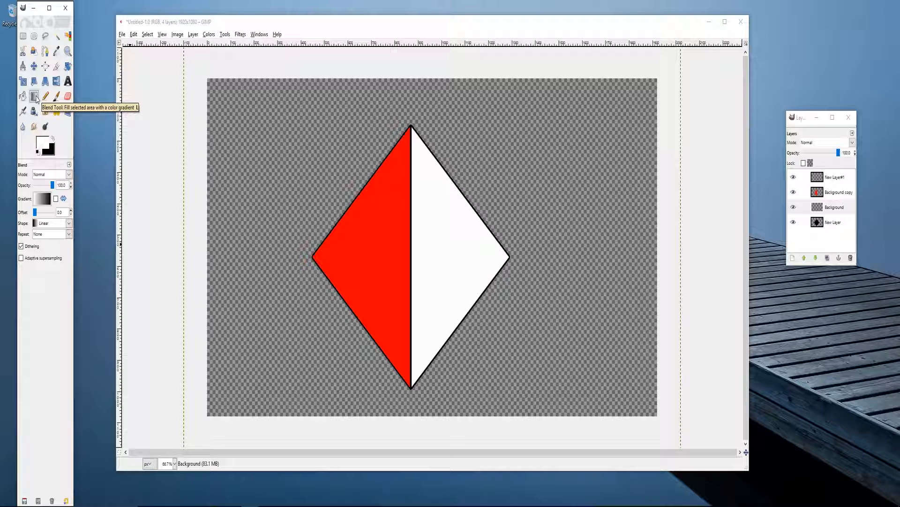
{"action": "left_click", "coordinate": [43, 199]}
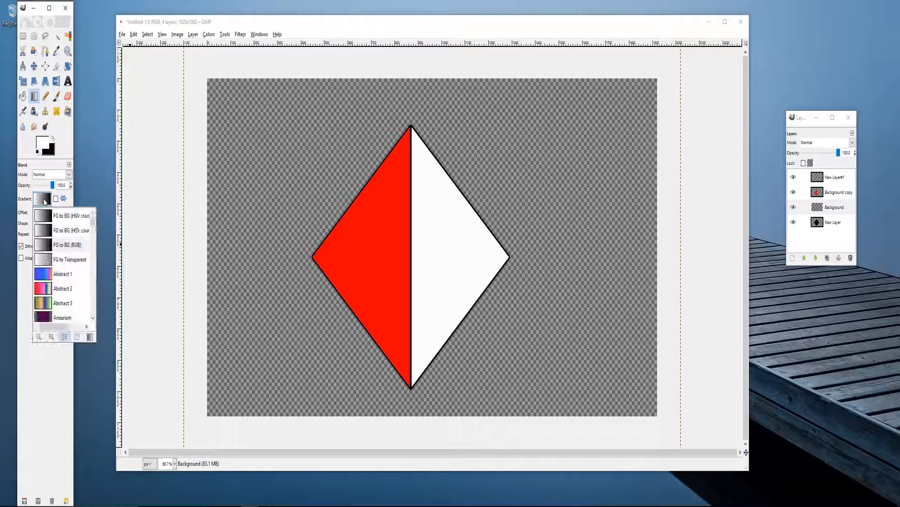
{"action": "scroll", "coordinate": [57, 279], "scroll_direction": "down", "scroll_amount": 10}
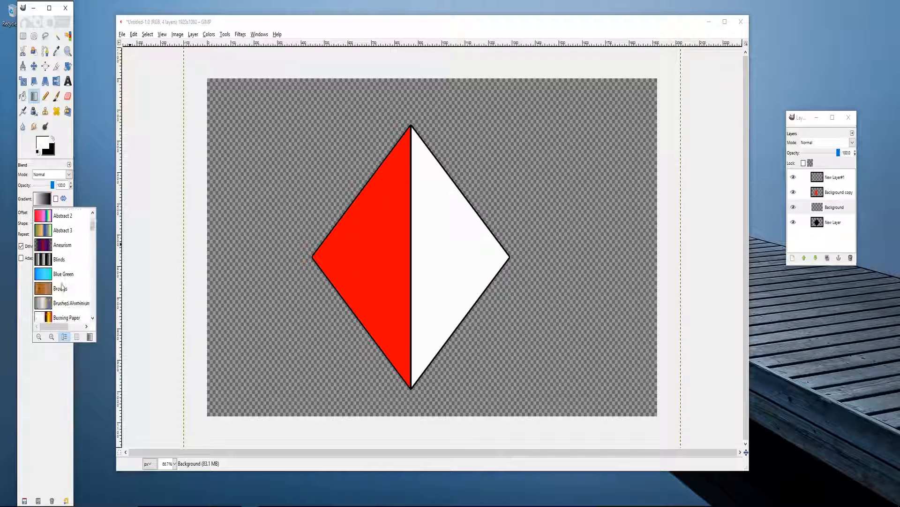
{"action": "left_click", "coordinate": [46, 378]}
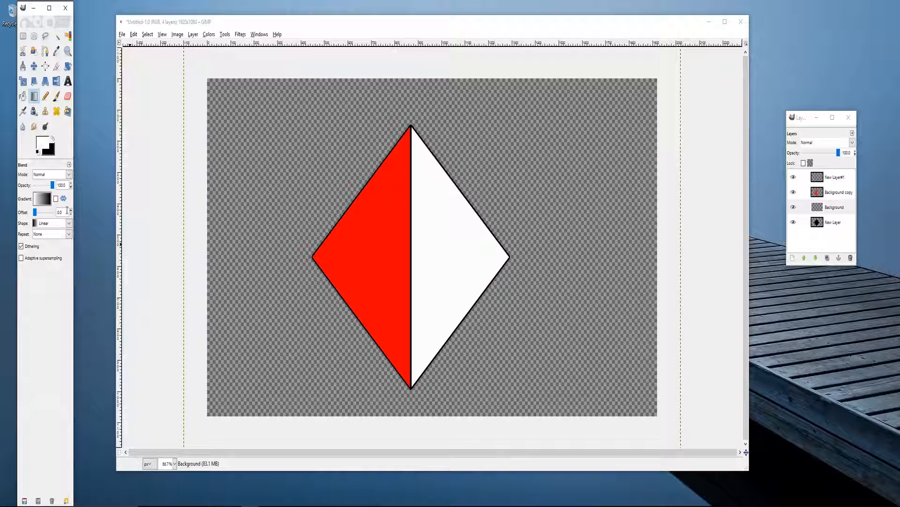
- Try a linear white-to-black gradient about 851 px long, running horizontally from the centre line across the white half, and undo it
{"action": "left_click", "coordinate": [69, 224]}
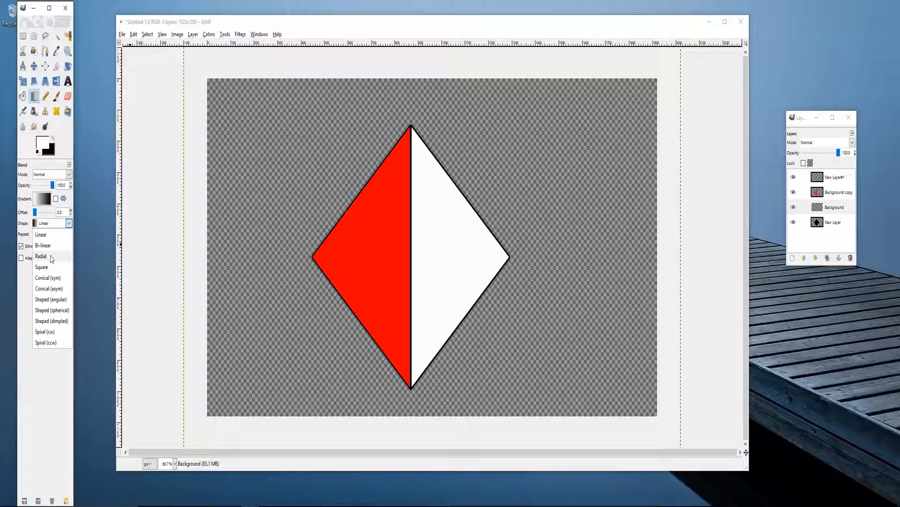
{"action": "left_click", "coordinate": [52, 234]}
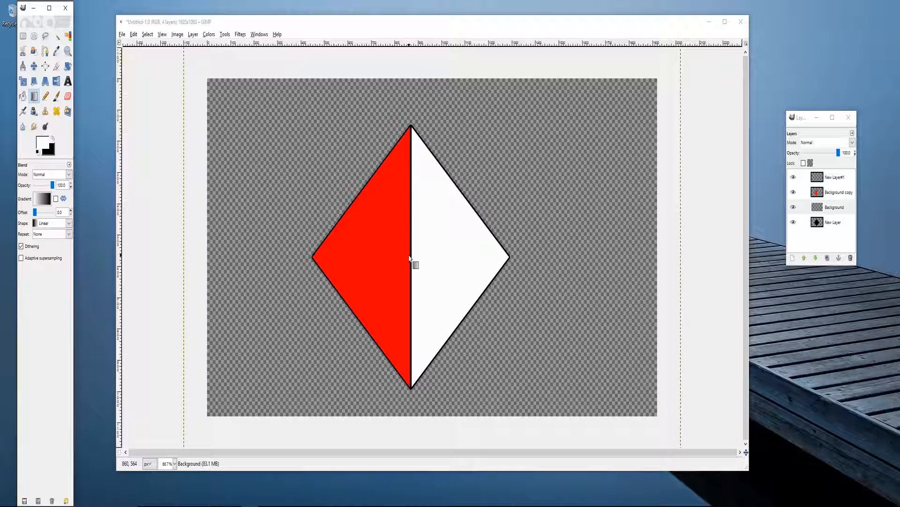
{"action": "left_click_drag", "start_coordinate": [411, 261], "coordinate": [588, 257]}
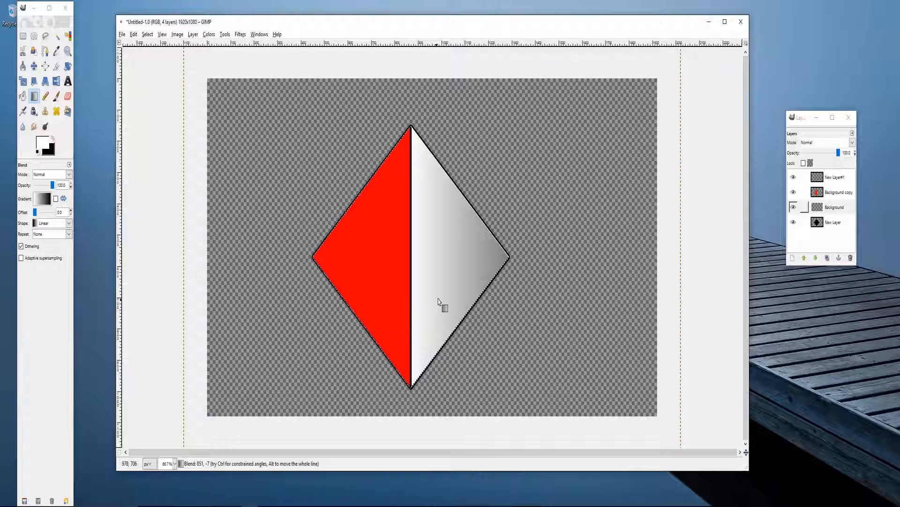
{"action": "key", "text": "ctrl+z"}
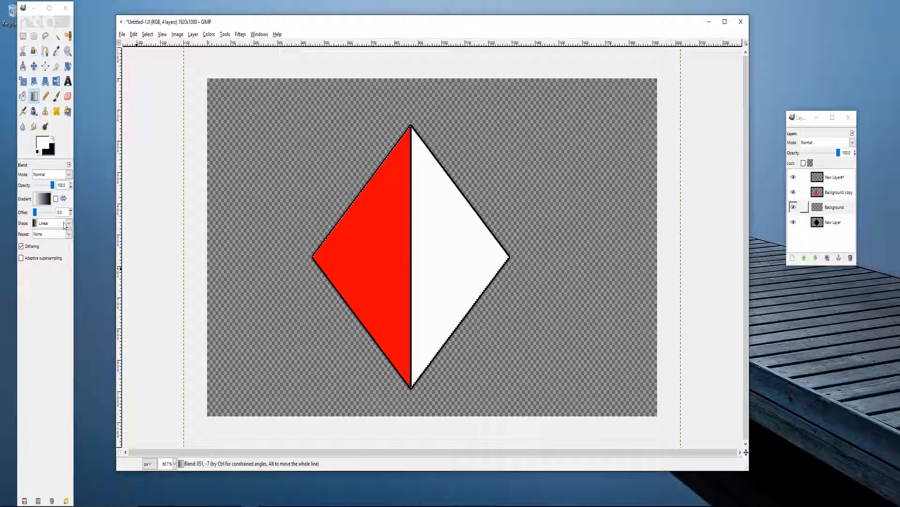
- Apply a radial white-to-black gradient from inside the white half of the diamond out toward the canvas's upper-right corner
{"action": "left_click", "coordinate": [63, 226]}
{"action": "left_click", "coordinate": [54, 258]}
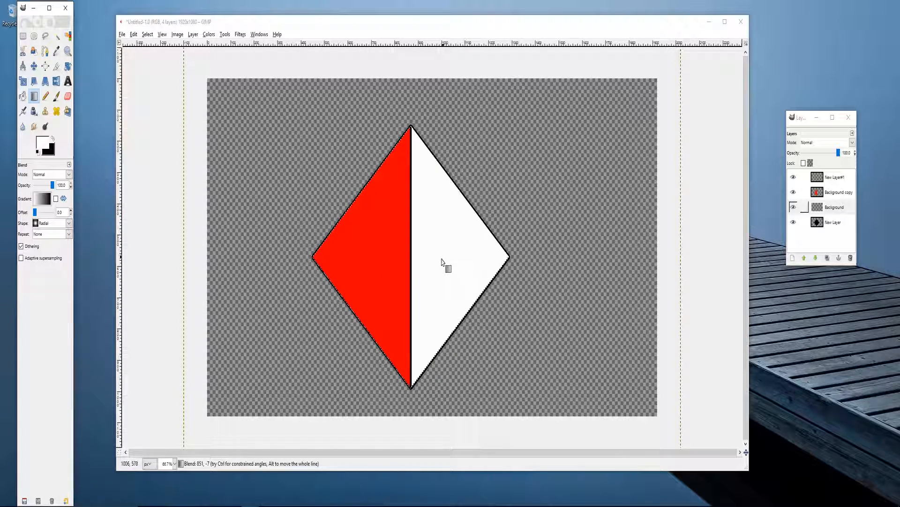
{"action": "left_click_drag", "start_coordinate": [443, 258], "coordinate": [657, 88]}
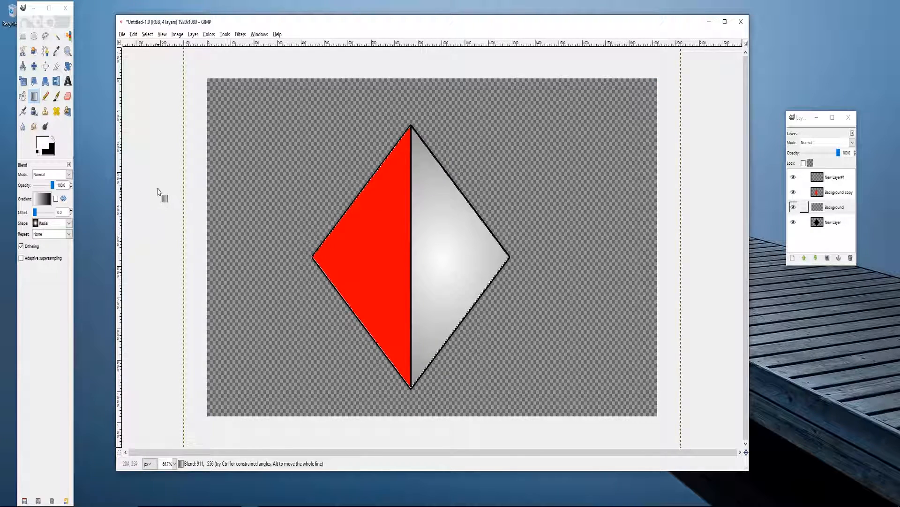
- Clear the selection and make New Layer#1, which holds the centre line, the active layer
{"action": "left_click", "coordinate": [147, 34]}
{"action": "left_click", "coordinate": [157, 66]}
{"action": "left_click", "coordinate": [837, 178]}
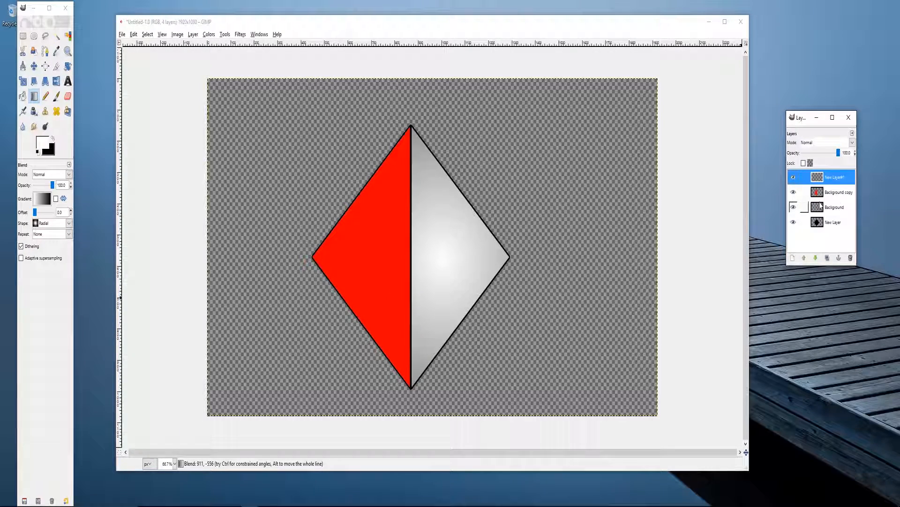
- Add the text "YOUR NAME" in the Nero font within a text box about 734 × 328 px over the diamond's middle
{"action": "left_click", "coordinate": [68, 82]}
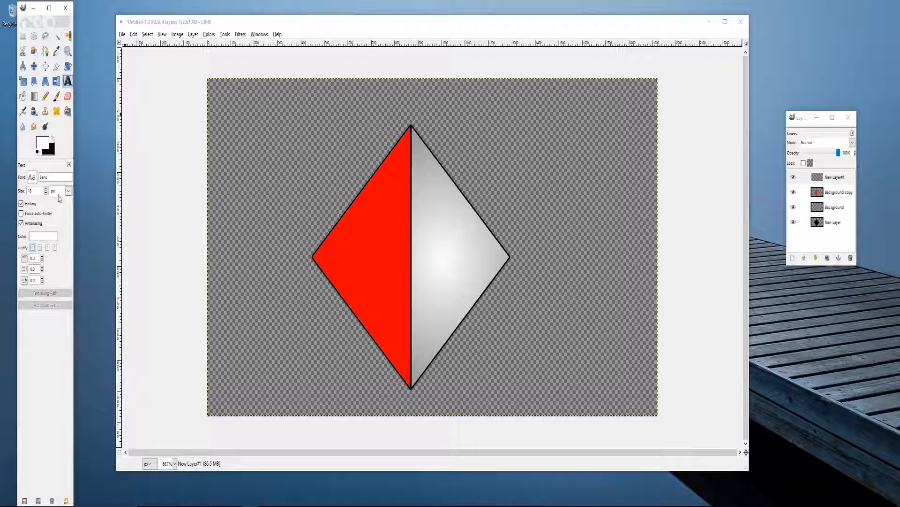
{"action": "left_click", "coordinate": [34, 179]}
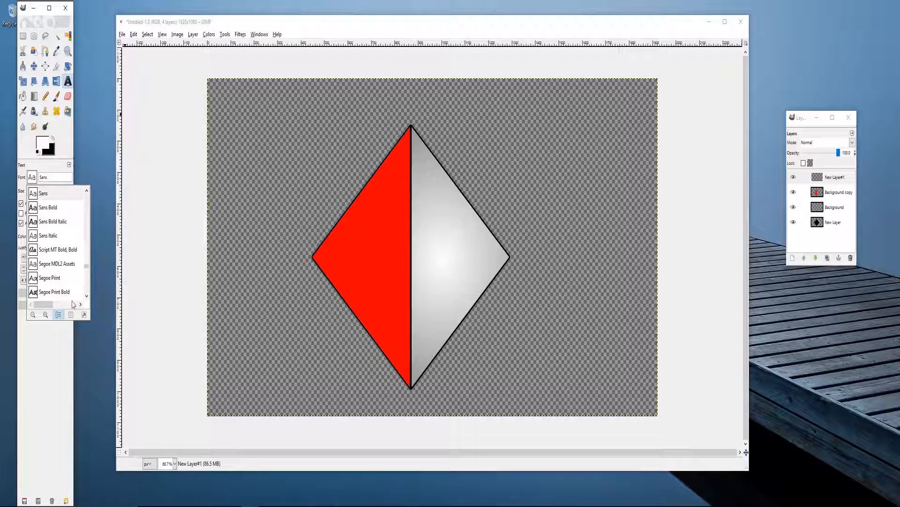
{"action": "left_click", "coordinate": [84, 315]}
{"action": "left_click_drag", "start_coordinate": [368, 217], "coordinate": [538, 319]}
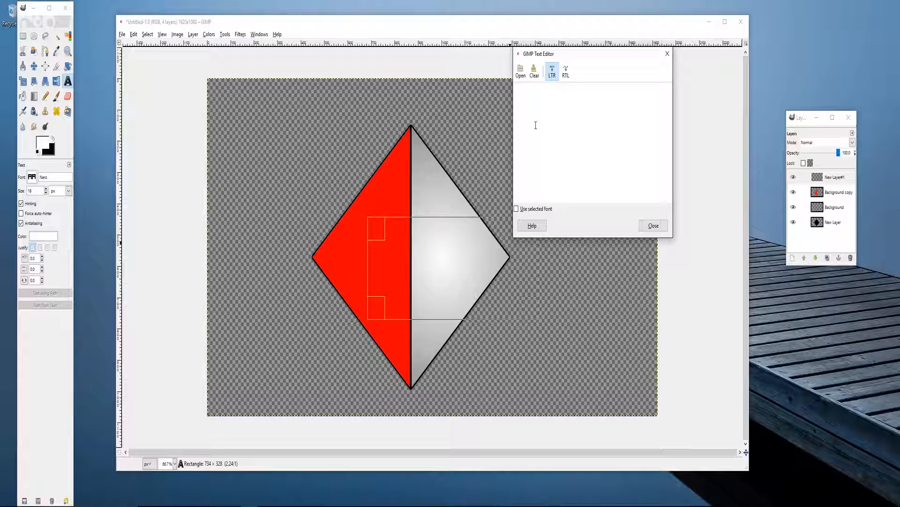
{"action": "type", "text": "YOUR NAME"}
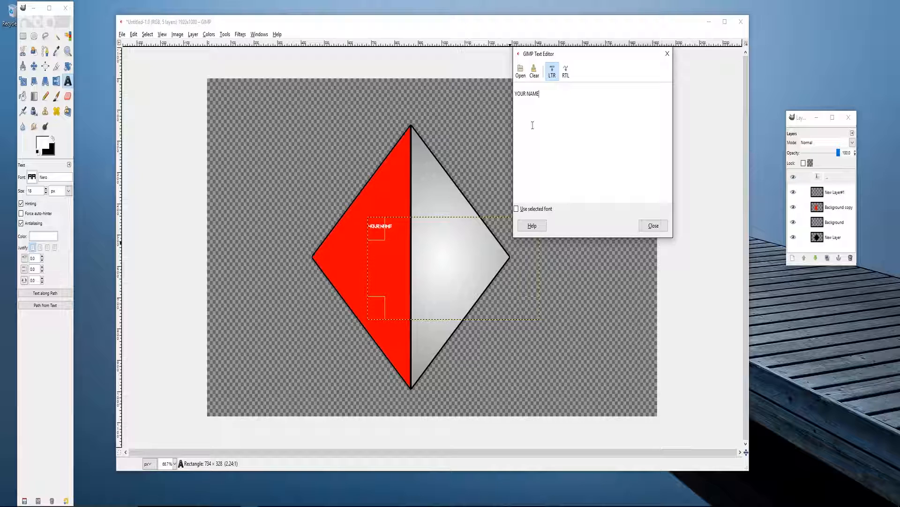
{"action": "left_click", "coordinate": [653, 226]}
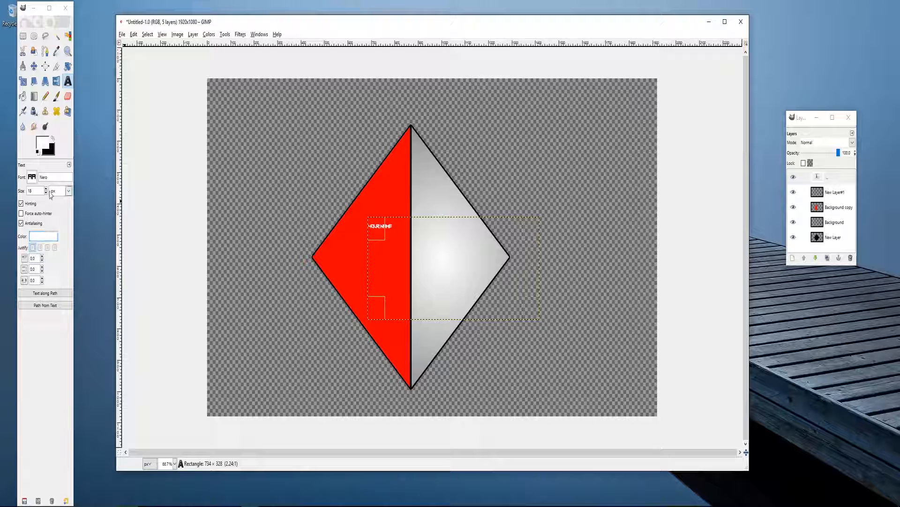
- Set the "YOUR NAME" text size to 70 px and its colour to black (000000)
{"action": "scroll", "coordinate": [47, 193], "scroll_direction": "up", "scroll_amount": 20}
{"action": "scroll", "coordinate": [48, 194], "scroll_direction": "up", "scroll_amount": 20}
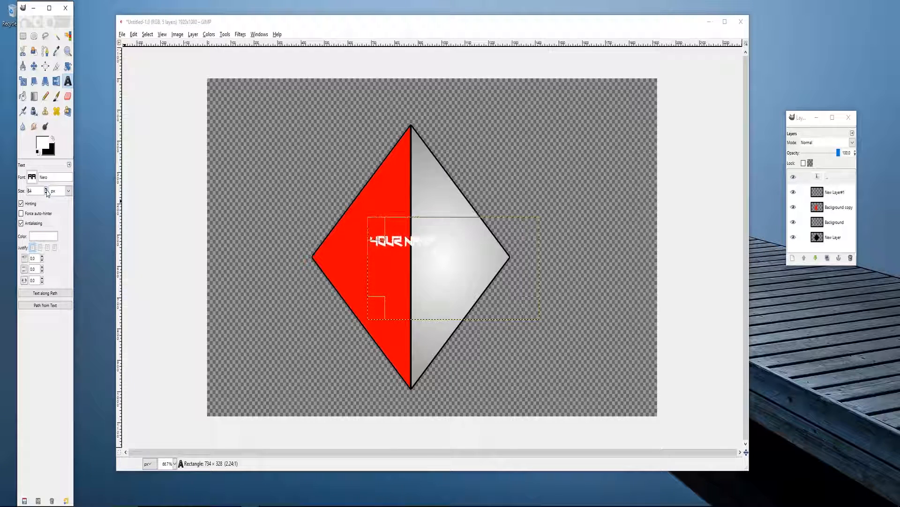
{"action": "left_click", "coordinate": [43, 236]}
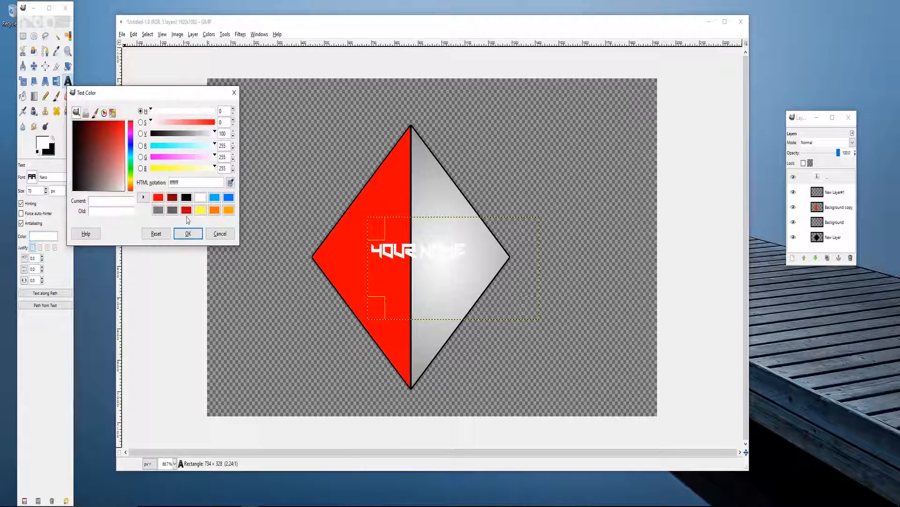
{"action": "left_click", "coordinate": [186, 197]}
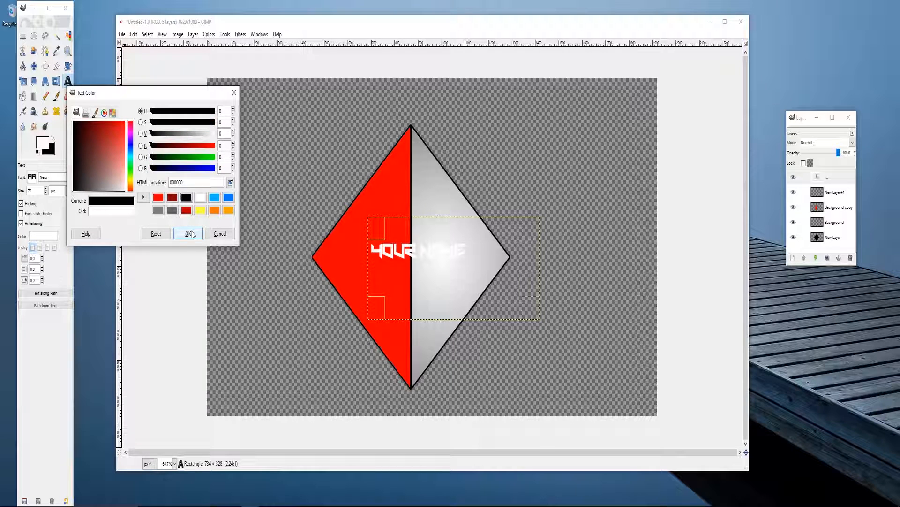
{"action": "left_click", "coordinate": [188, 233]}
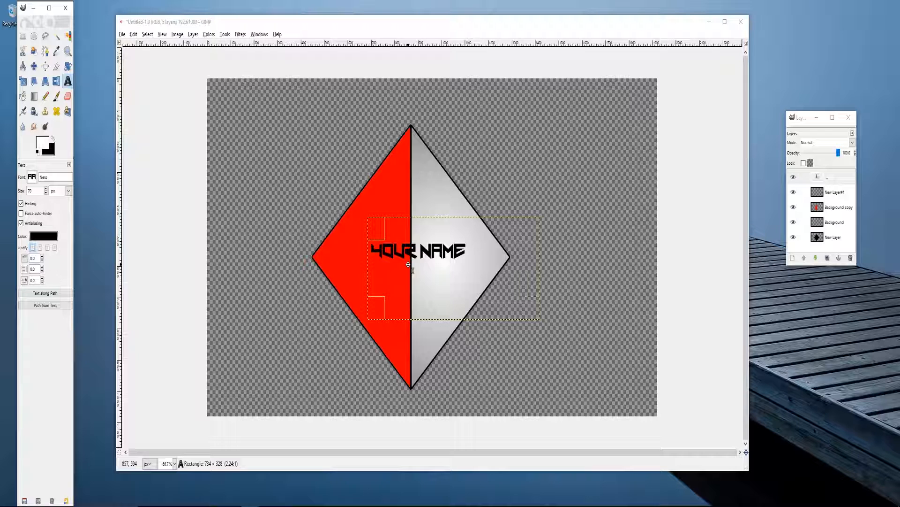
- Create a selection from the "YOUR NAME" text and add a new transparent 1920 × 1080 px layer
{"action": "right_click", "coordinate": [837, 178]}
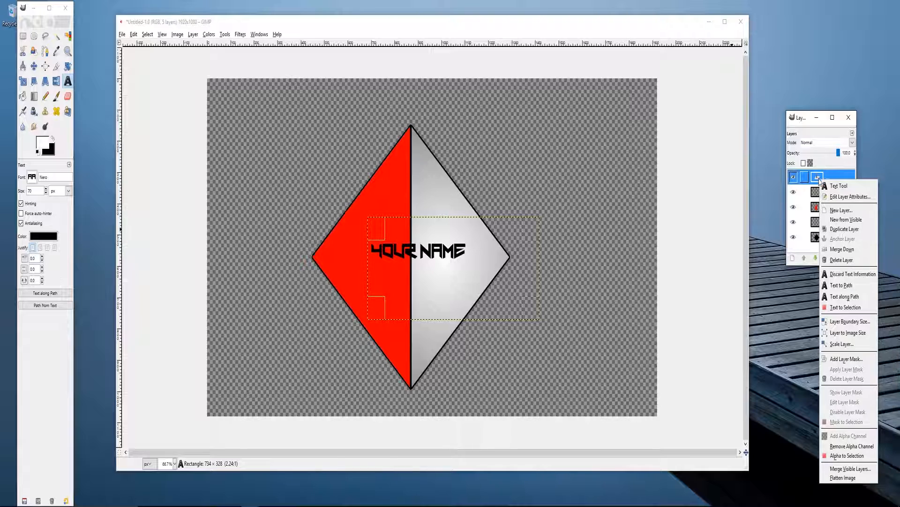
{"action": "left_click", "coordinate": [862, 306]}
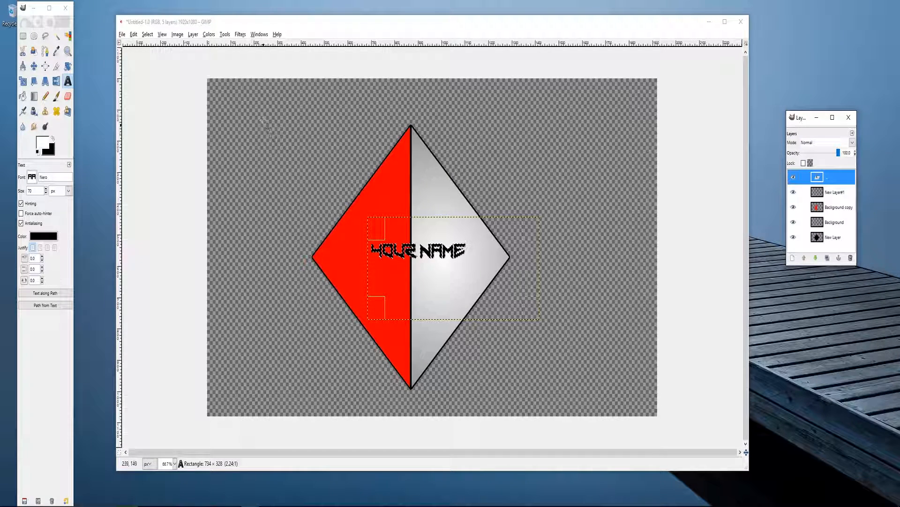
{"action": "left_click", "coordinate": [193, 34]}
{"action": "left_click", "coordinate": [206, 47]}
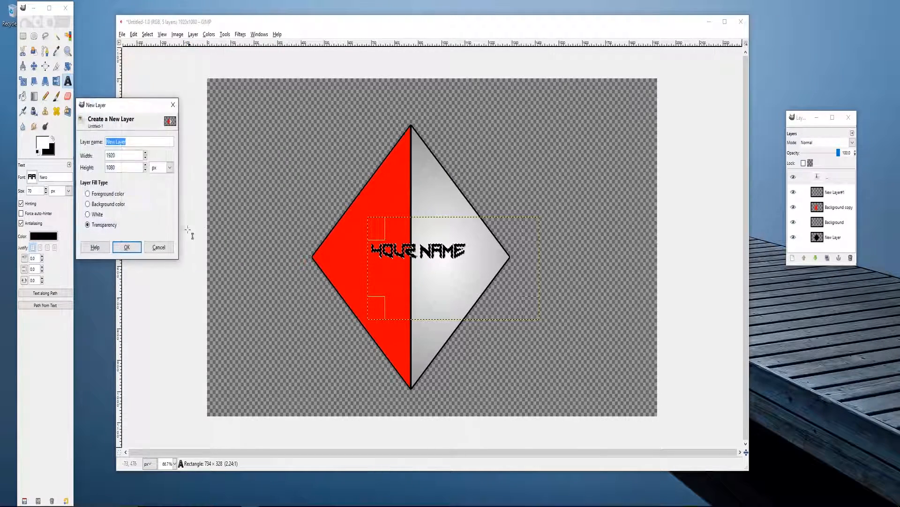
{"action": "left_click", "coordinate": [127, 247]}
{"action": "left_click", "coordinate": [836, 179]}
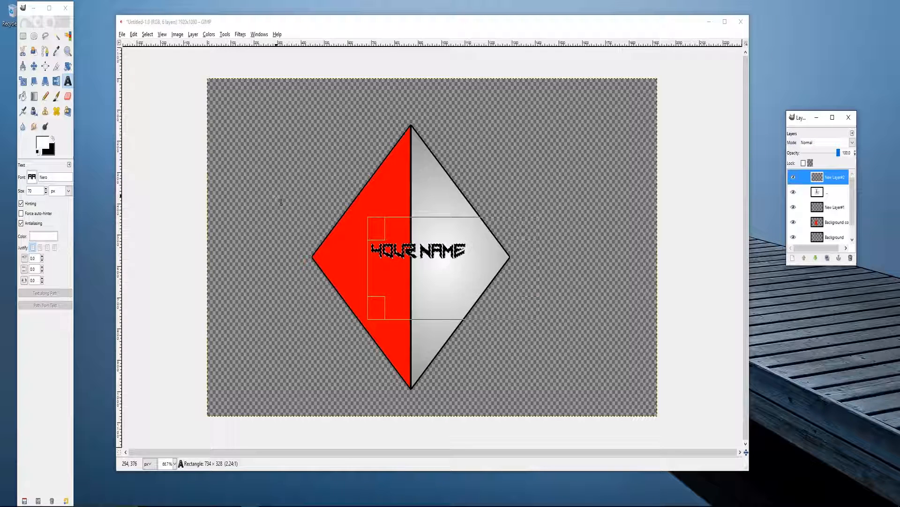
- Grow the text-shaped selection and fill it with dark red on the new layer
{"action": "left_click", "coordinate": [147, 34]}
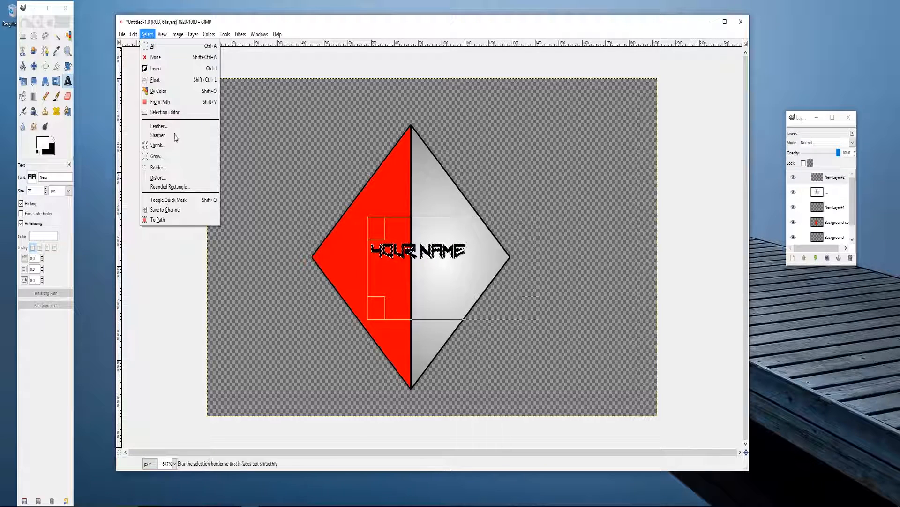
{"action": "left_click", "coordinate": [158, 159]}
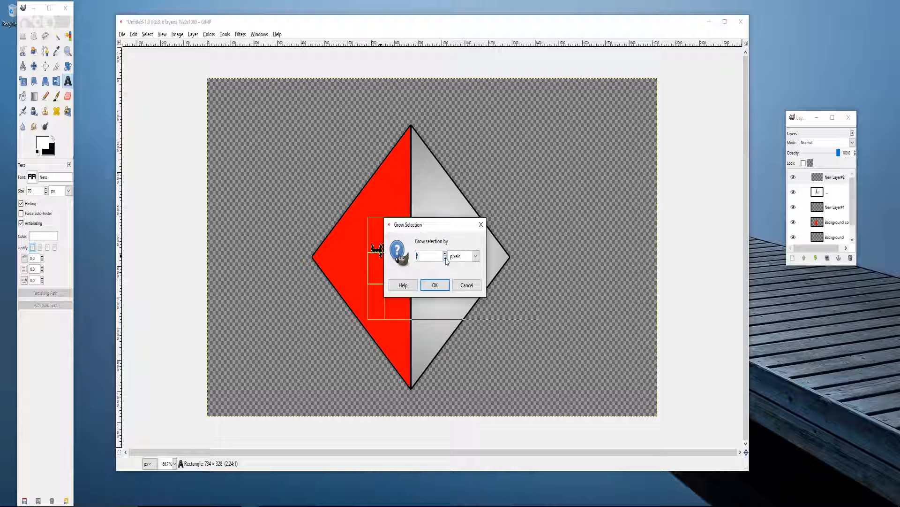
{"action": "left_click", "coordinate": [435, 285]}
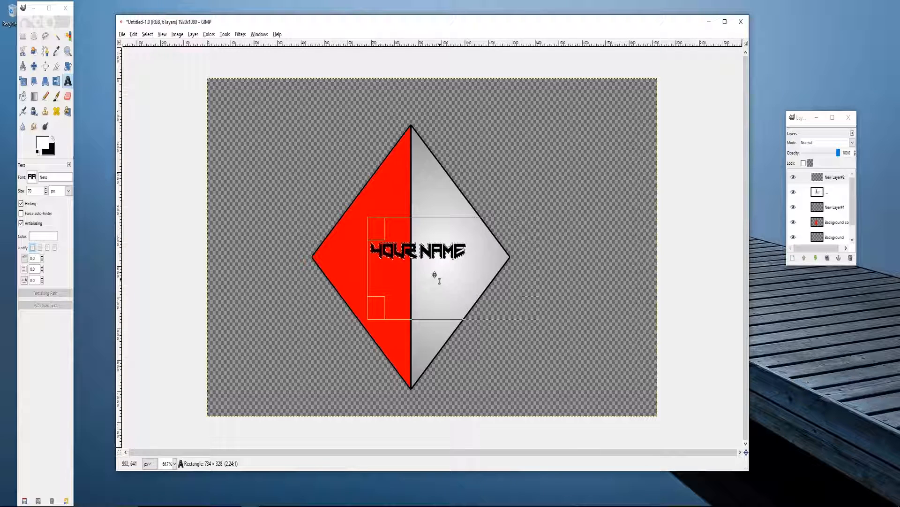
{"action": "left_click", "coordinate": [23, 96]}
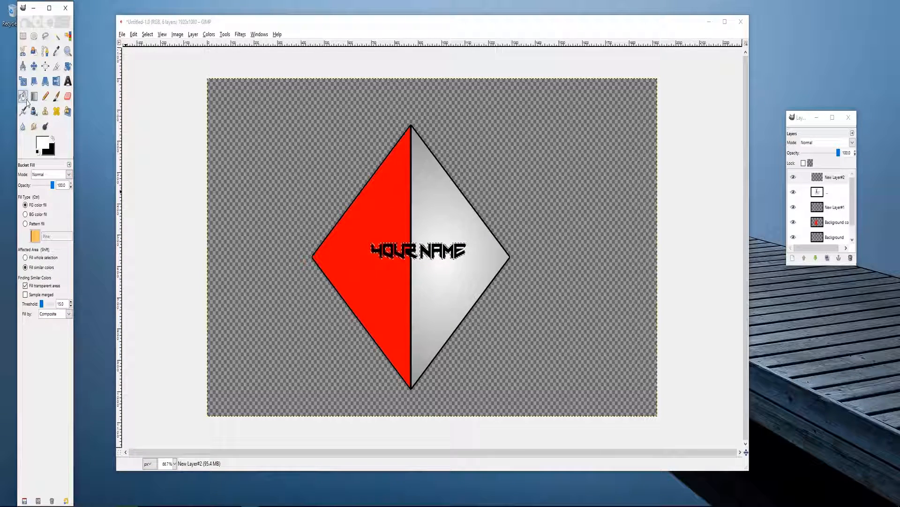
{"action": "left_click", "coordinate": [43, 146]}
{"action": "left_click", "coordinate": [108, 110]}
{"action": "left_click", "coordinate": [128, 146]}
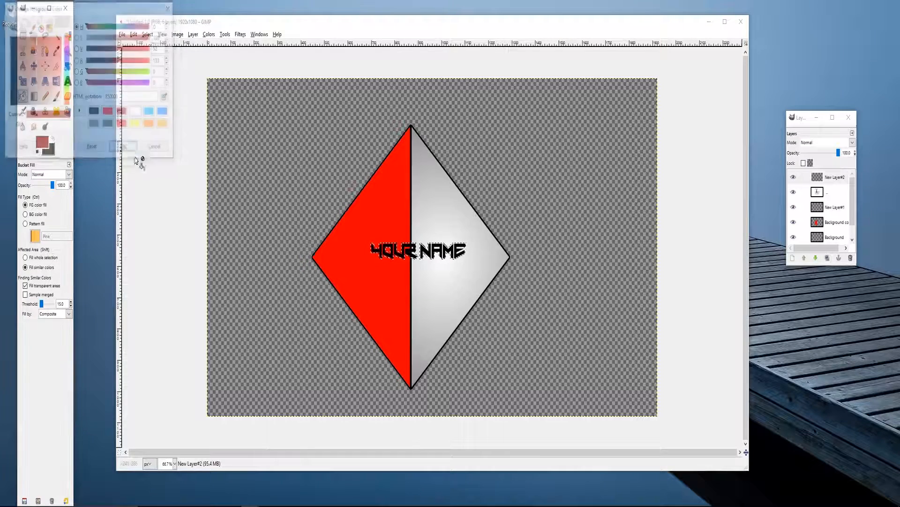
{"action": "left_click", "coordinate": [410, 257]}
- Clear the selection and lower the dark red outline layer beneath the text layer
{"action": "left_click", "coordinate": [147, 35]}
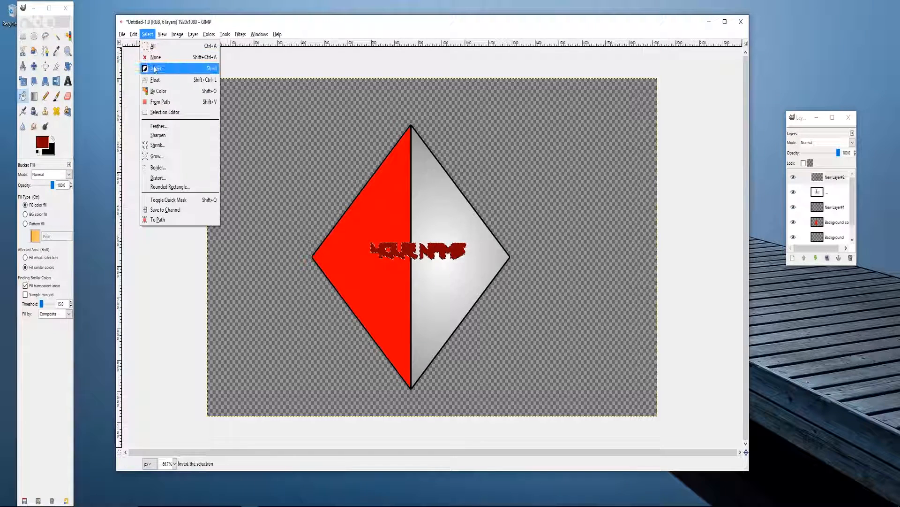
{"action": "left_click", "coordinate": [155, 57]}
{"action": "left_click", "coordinate": [816, 258]}
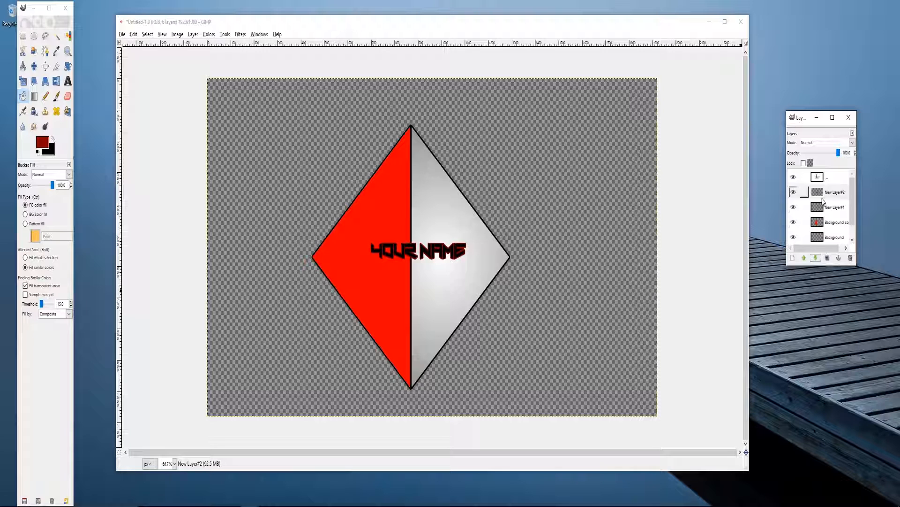
- Select the outline layer's opaque area, refill the lettering outline with bright red, and clear the selection
{"action": "right_click", "coordinate": [823, 198]}
{"action": "key", "text": "Escape"}
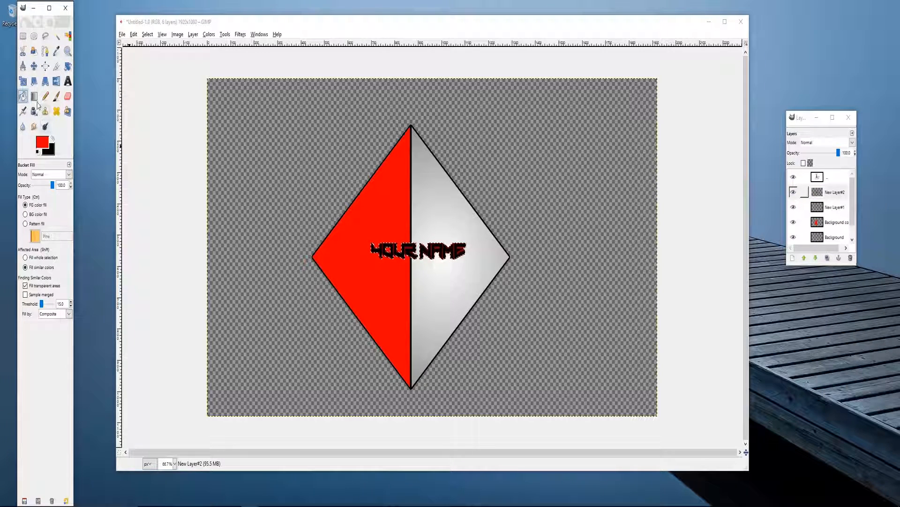
{"action": "left_click", "coordinate": [456, 256]}
{"action": "left_click", "coordinate": [448, 252]}
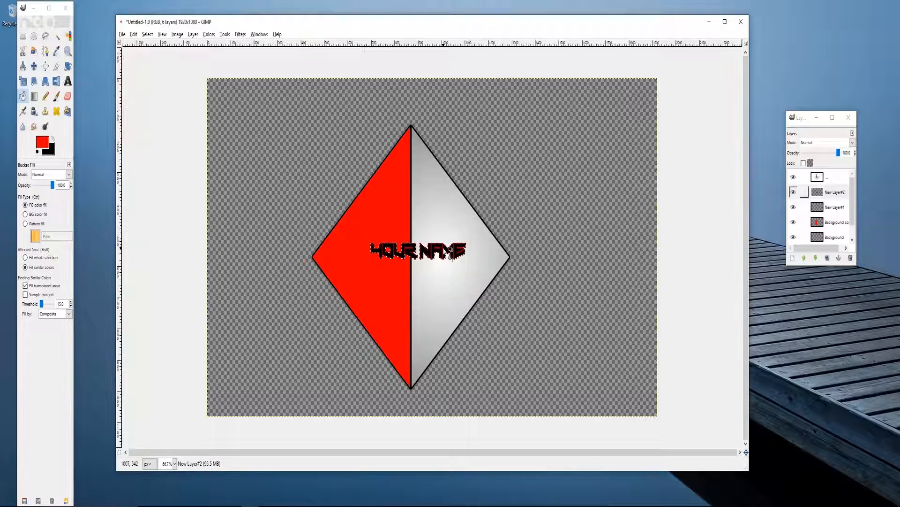
{"action": "left_click", "coordinate": [417, 251]}
{"action": "left_click", "coordinate": [416, 253]}
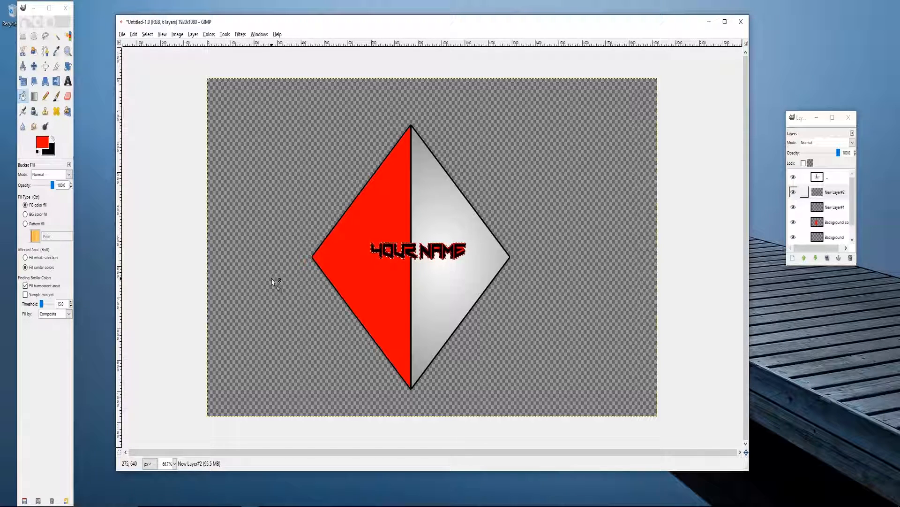
{"action": "left_click", "coordinate": [133, 34]}
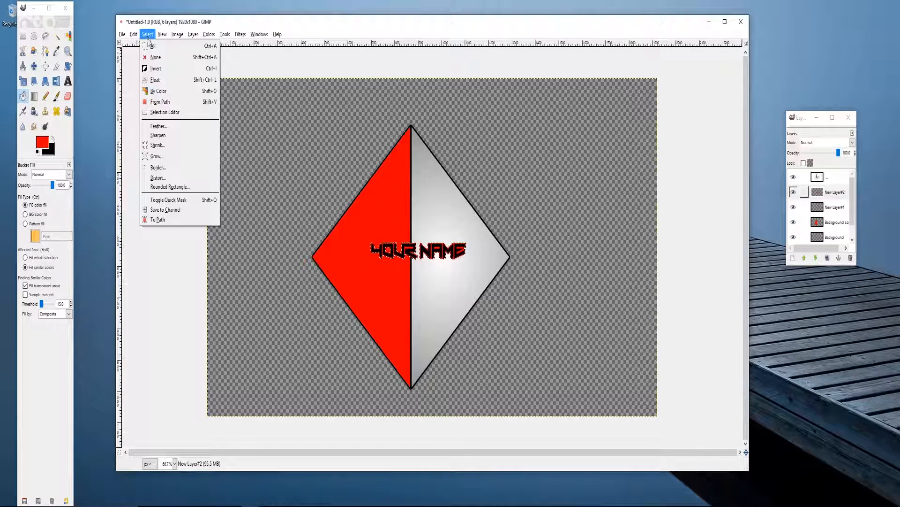
{"action": "left_click", "coordinate": [151, 56]}
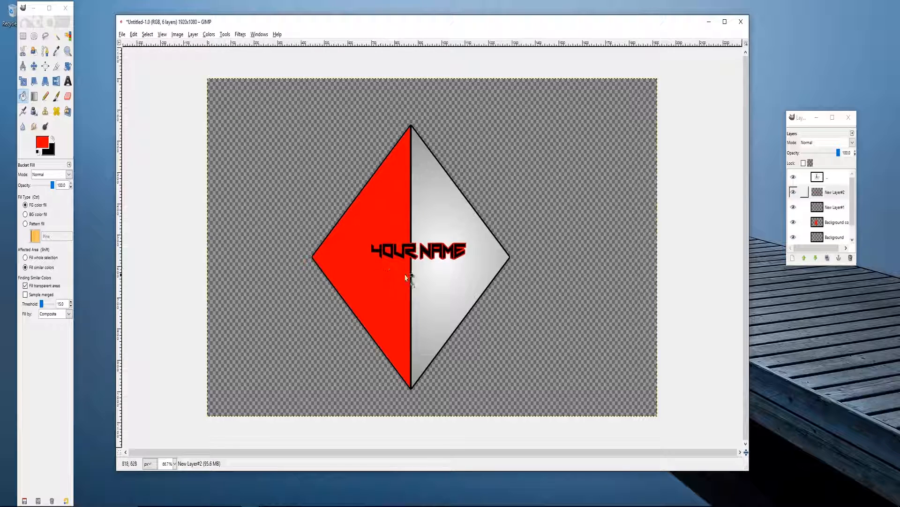
- Duplicate the red outline layer and apply a Gaussian Blur to the copy
{"action": "left_click", "coordinate": [834, 196]}
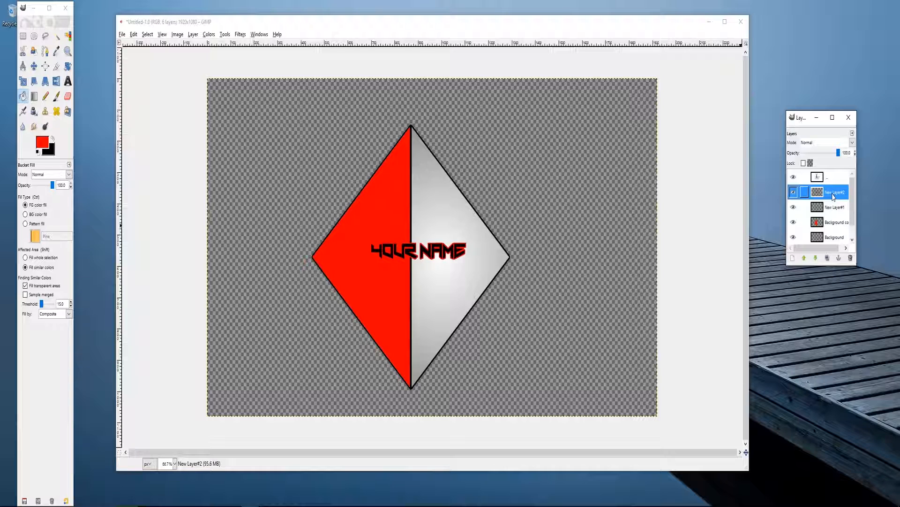
{"action": "right_click", "coordinate": [834, 196]}
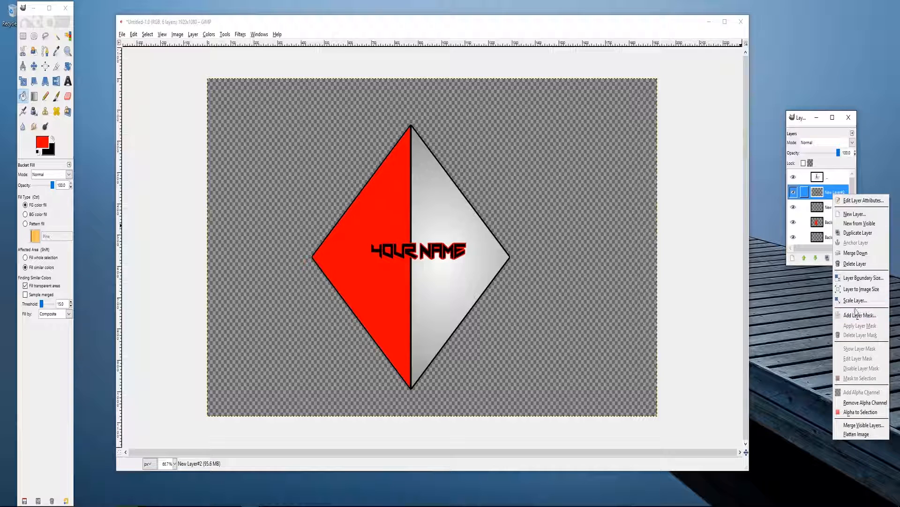
{"action": "left_click", "coordinate": [855, 233]}
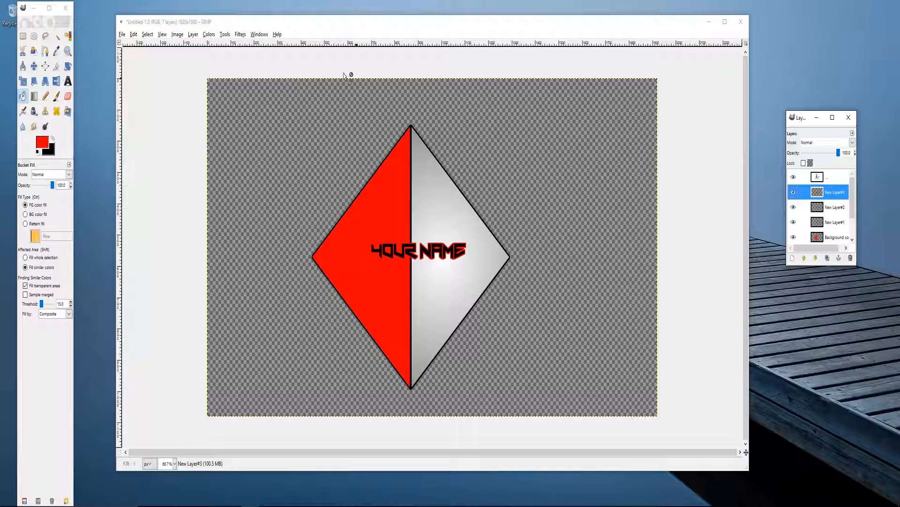
{"action": "left_click", "coordinate": [240, 36]}
{"action": "mouse_move", "coordinate": [281, 80]}
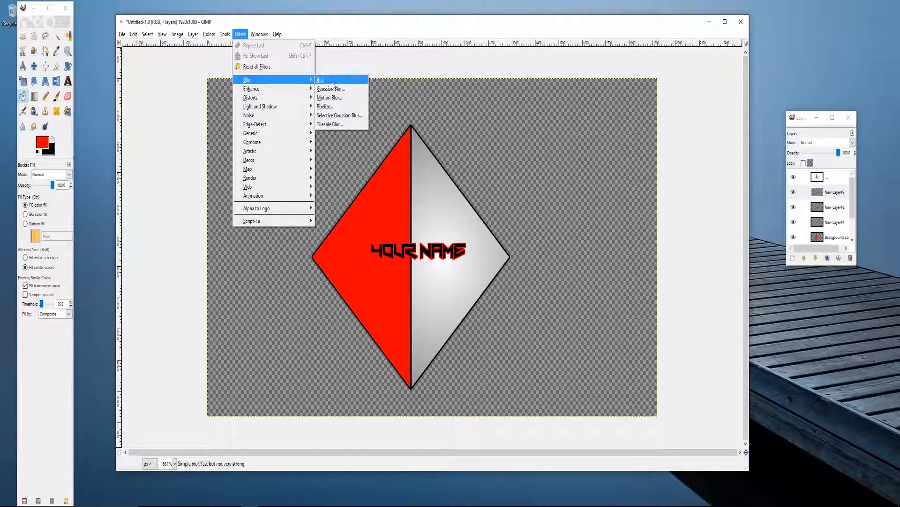
{"action": "left_click", "coordinate": [330, 89]}
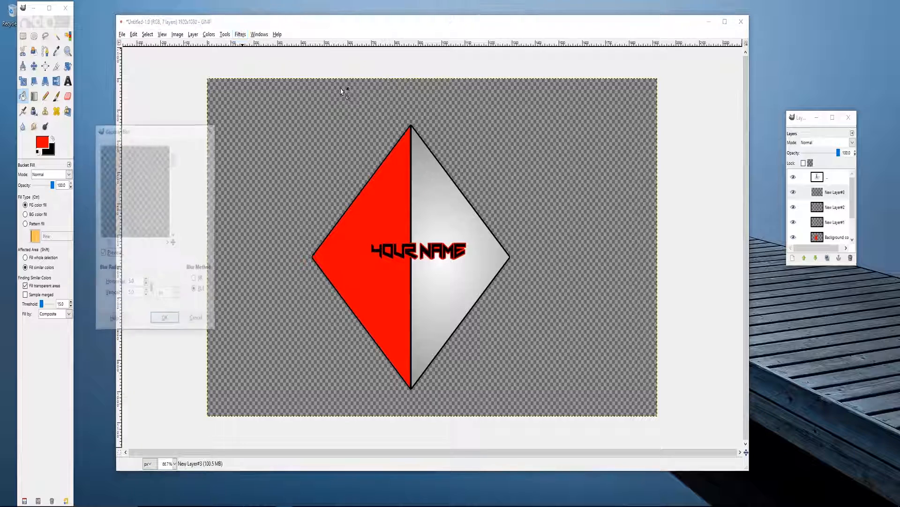
{"action": "left_click", "coordinate": [165, 320]}
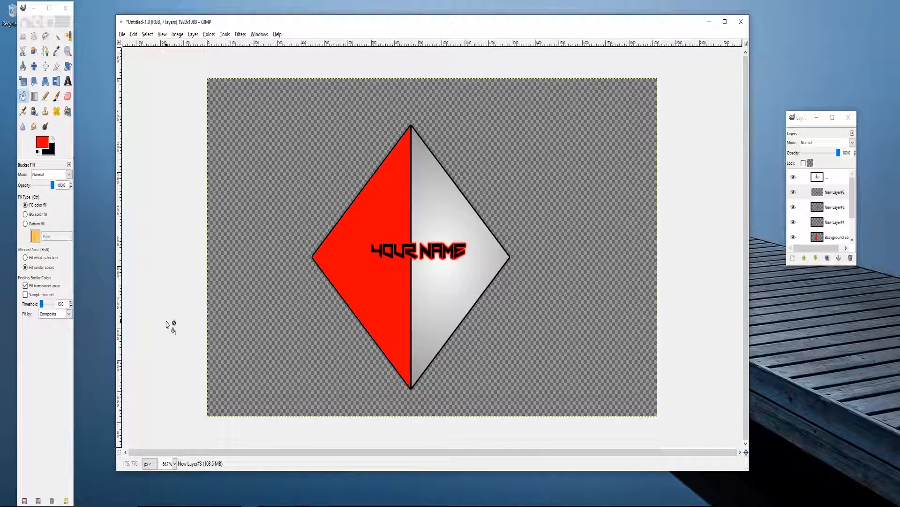
- Merge the text layer down with both red outline layers and shift the merged text slightly left across the diamond's centre line
{"action": "right_click", "coordinate": [832, 180]}
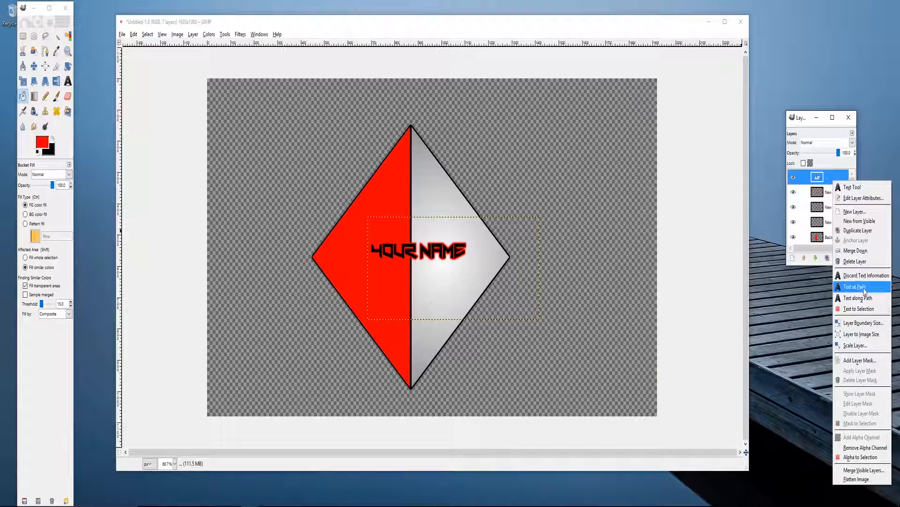
{"action": "left_click", "coordinate": [856, 251]}
{"action": "key", "text": "m"}
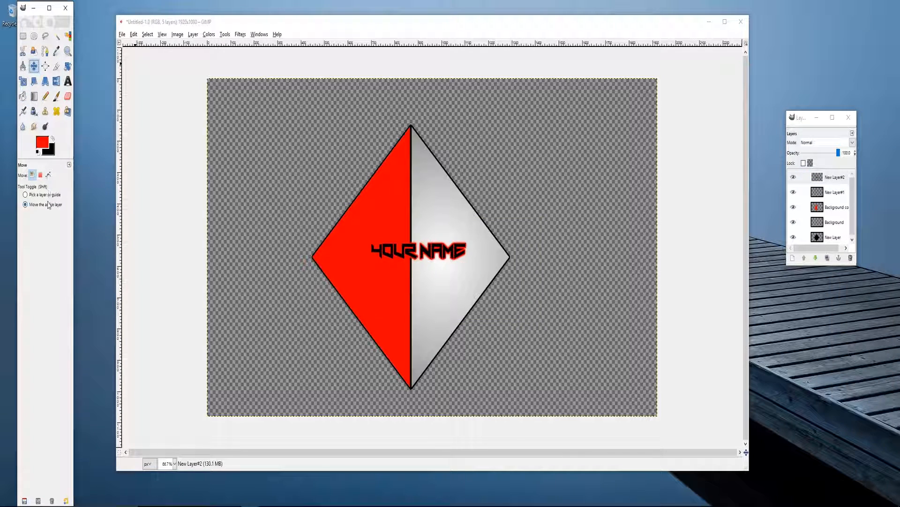
{"action": "left_click_drag", "start_coordinate": [435, 253], "coordinate": [432, 250]}
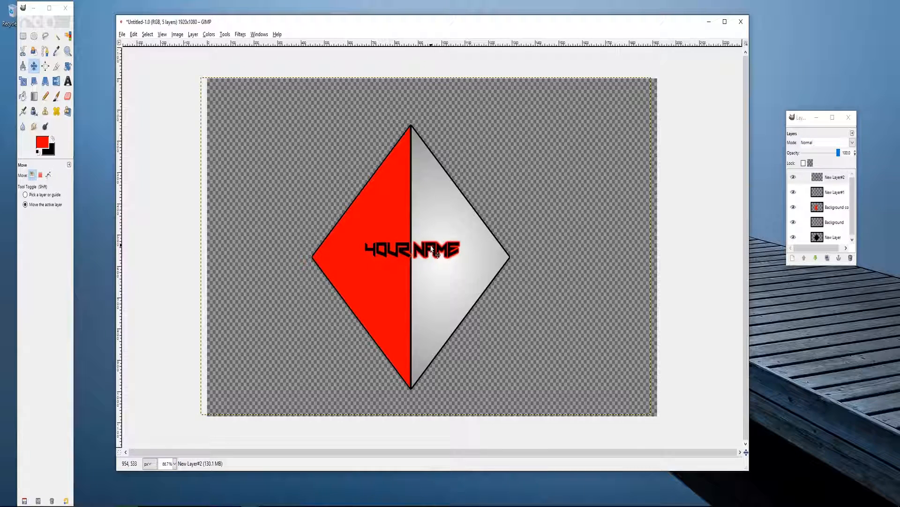
{"action": "key", "text": "ctrl+z"}
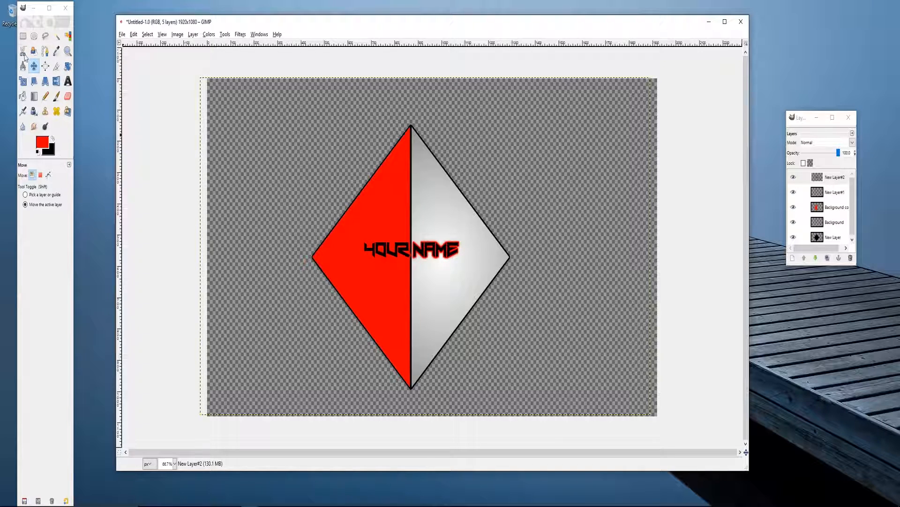
- Rotate the merged text layer by 90 degrees and move it onto the gradient half, alongside the diamond's centre line
{"action": "left_click", "coordinate": [68, 66]}
{"action": "left_click", "coordinate": [428, 258]}
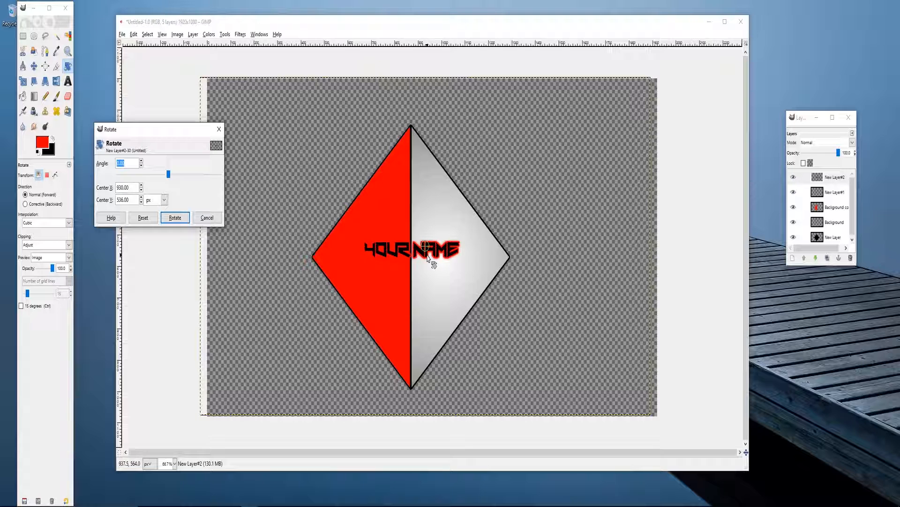
{"action": "type", "text": "90"}
{"action": "left_click", "coordinate": [175, 217]}
{"action": "key", "text": "m"}
{"action": "left_click_drag", "start_coordinate": [431, 242], "coordinate": [429, 265]}
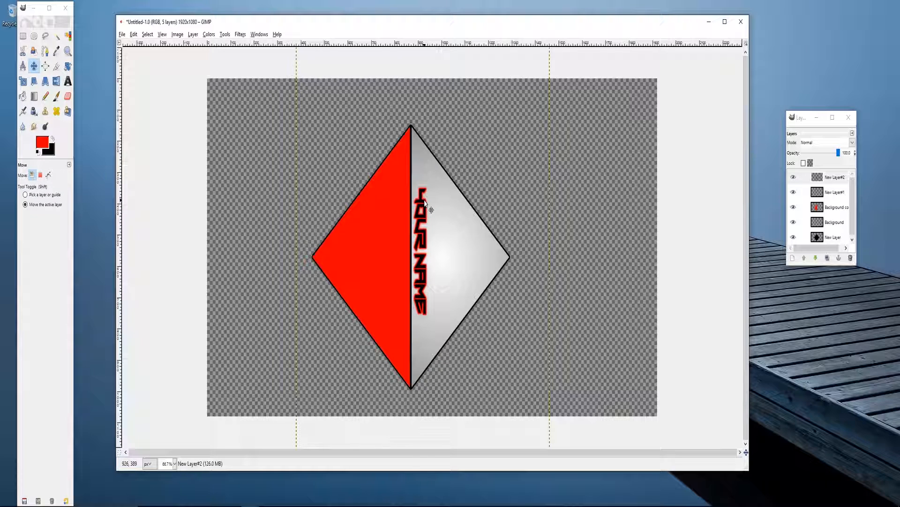
{"action": "left_click", "coordinate": [209, 35]}
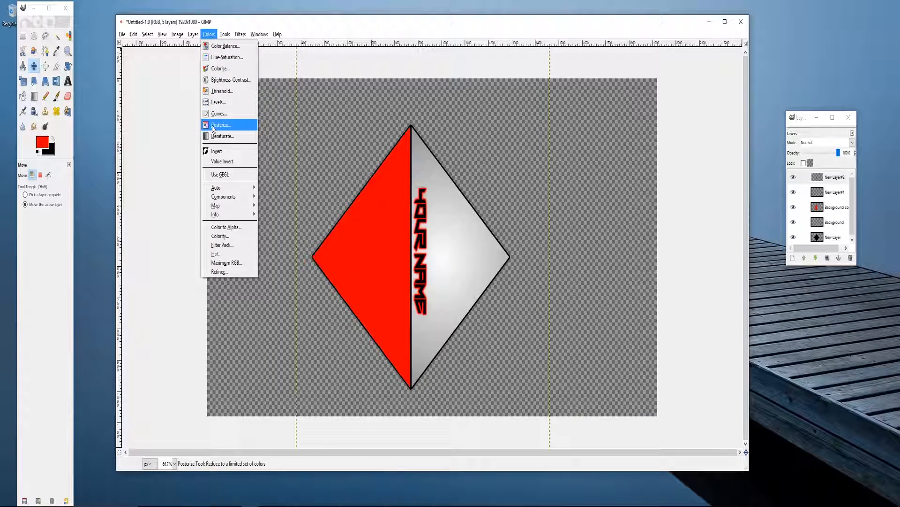
{"action": "mouse_move", "coordinate": [122, 35]}
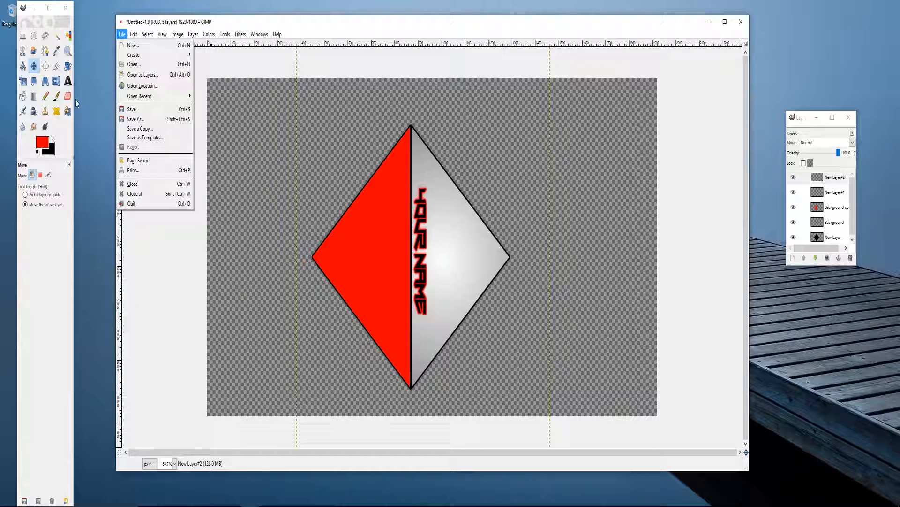
{"action": "left_click", "coordinate": [53, 96]}
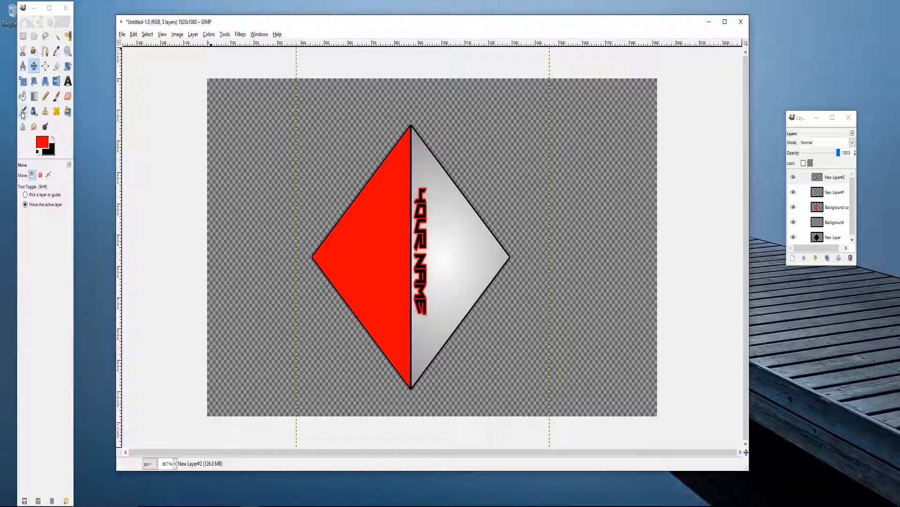
- Try the Soft light and Addition blend modes on the diamond's red half layer and settle on Color
{"action": "left_click", "coordinate": [834, 177]}
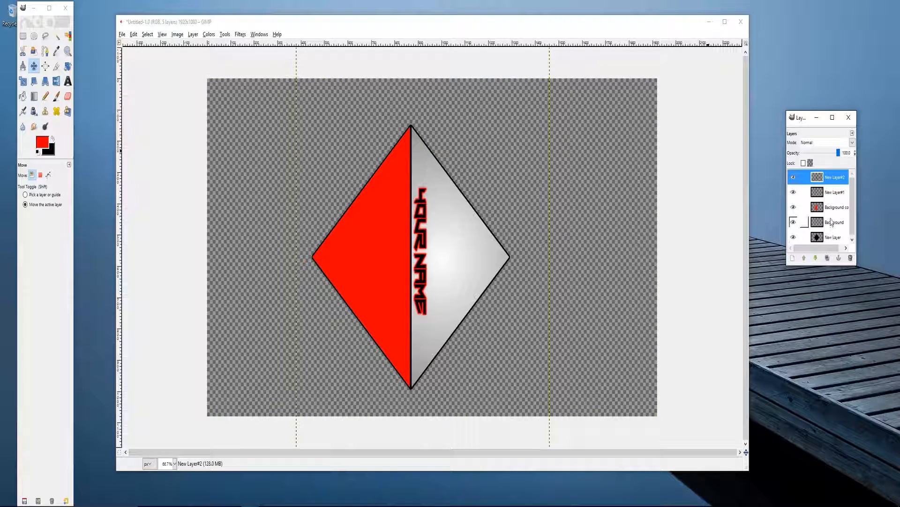
{"action": "left_click", "coordinate": [835, 208]}
{"action": "left_click", "coordinate": [853, 142]}
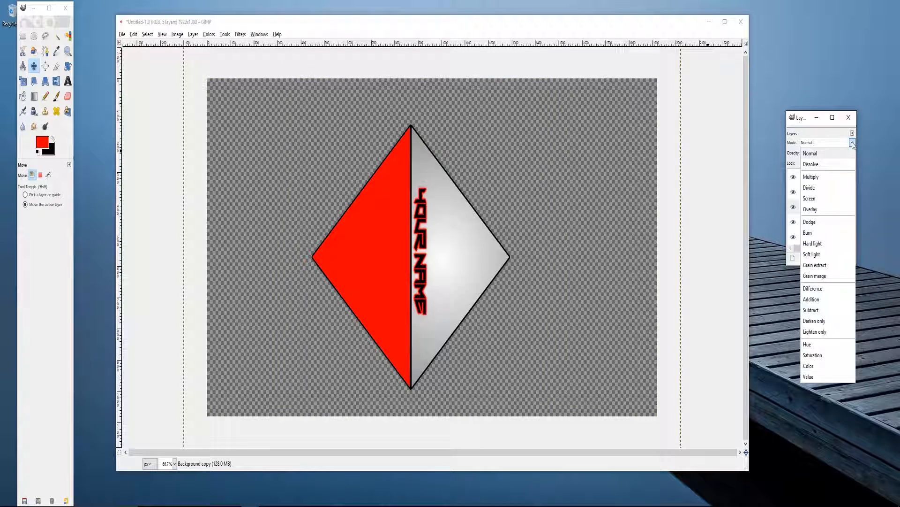
{"action": "left_click", "coordinate": [825, 253]}
{"action": "left_click", "coordinate": [839, 143]}
{"action": "left_click", "coordinate": [834, 202]}
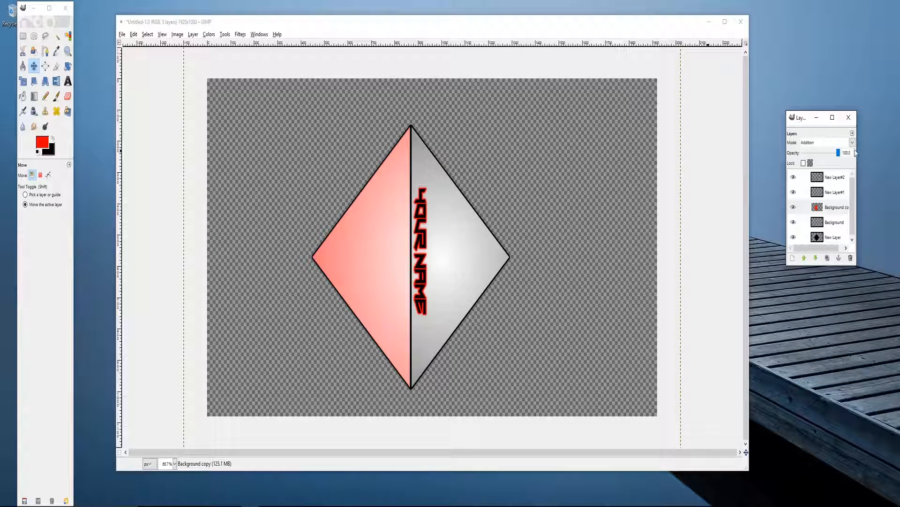
{"action": "left_click", "coordinate": [851, 143]}
{"action": "left_click", "coordinate": [822, 337]}
{"action": "left_click", "coordinate": [852, 143]}
{"action": "left_click", "coordinate": [812, 368]}
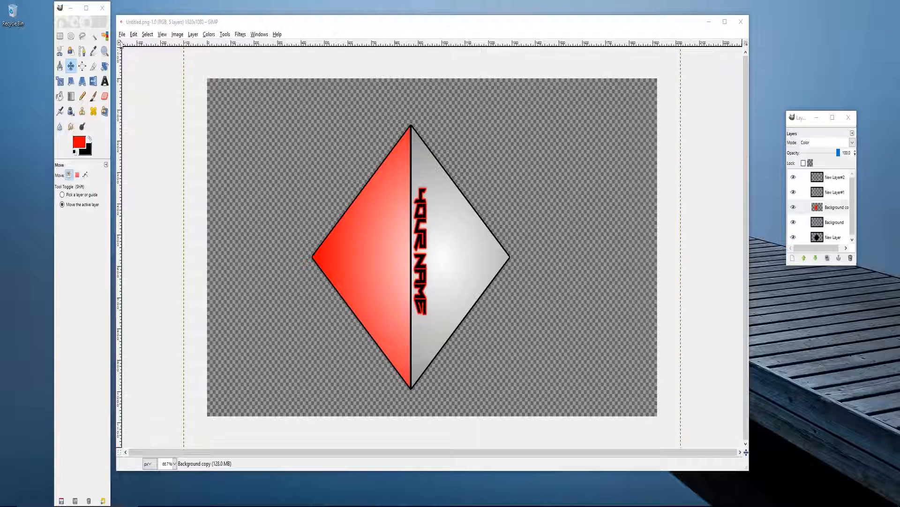
- Start saving the image in the personal home folder and look through the available file types
{"action": "left_click", "coordinate": [120, 36]}
{"action": "left_click", "coordinate": [136, 118]}
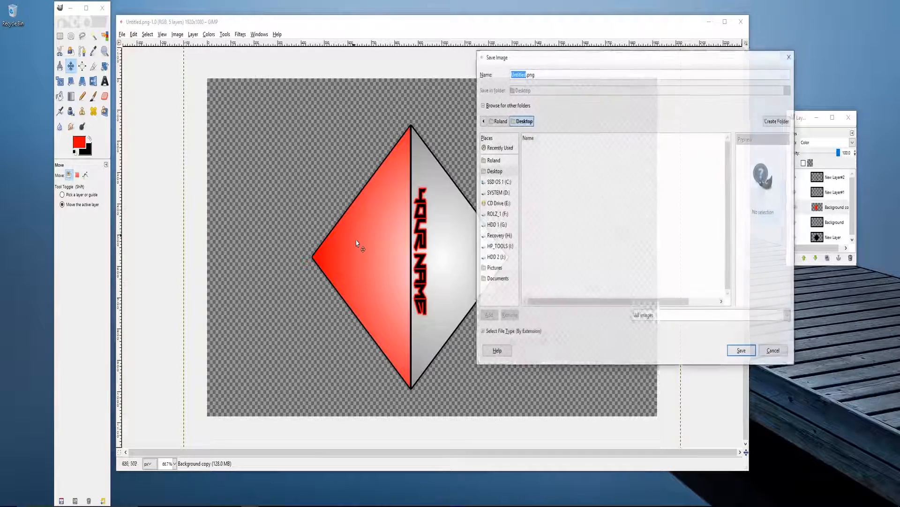
{"action": "left_click", "coordinate": [494, 105]}
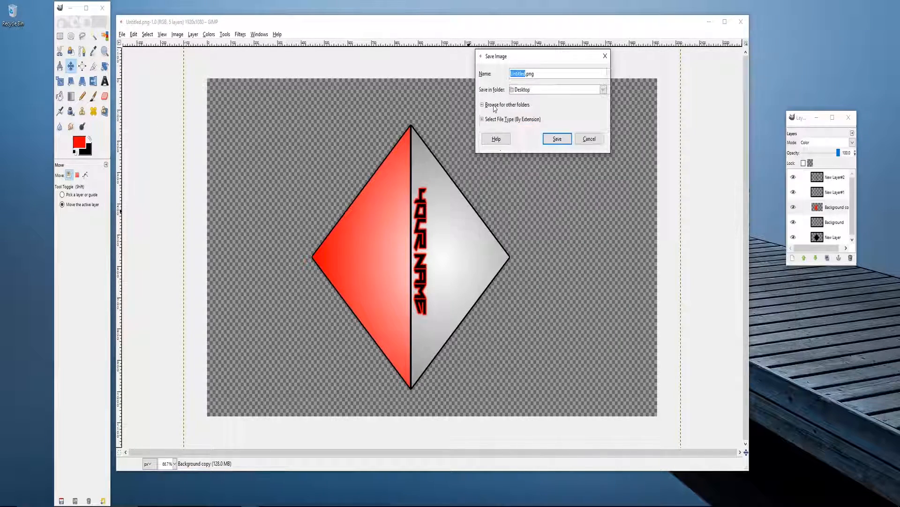
{"action": "left_click", "coordinate": [495, 105]}
{"action": "left_click", "coordinate": [496, 162]}
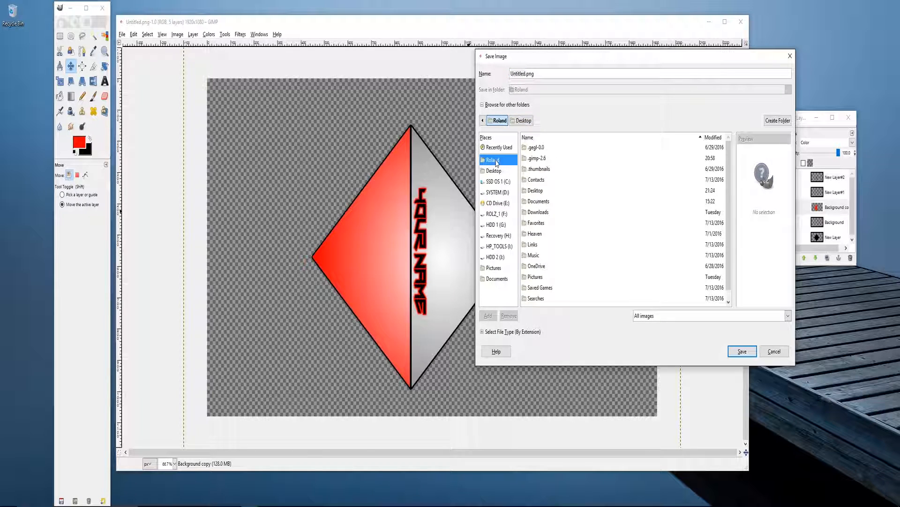
{"action": "left_click", "coordinate": [500, 332]}
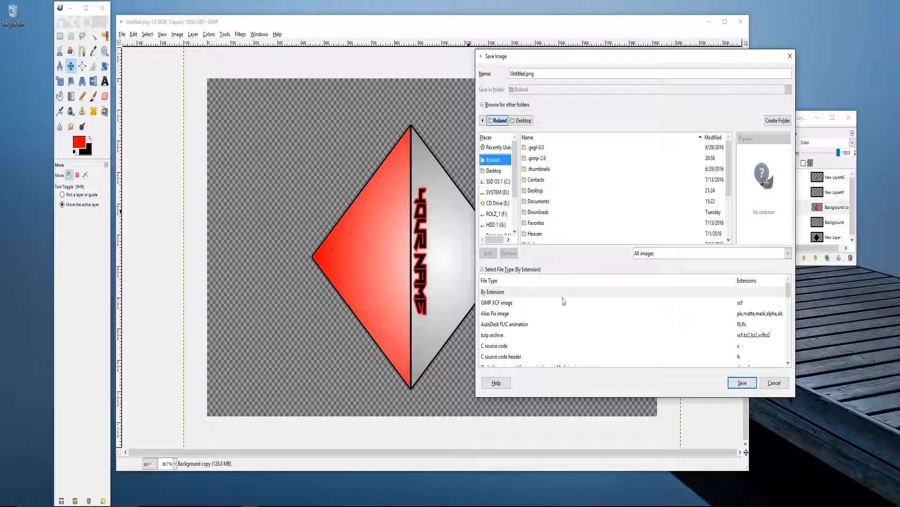
{"action": "scroll", "coordinate": [500, 307], "scroll_direction": "down", "scroll_amount": 3}
{"action": "scroll", "coordinate": [643, 323], "scroll_direction": "down", "scroll_amount": 4}
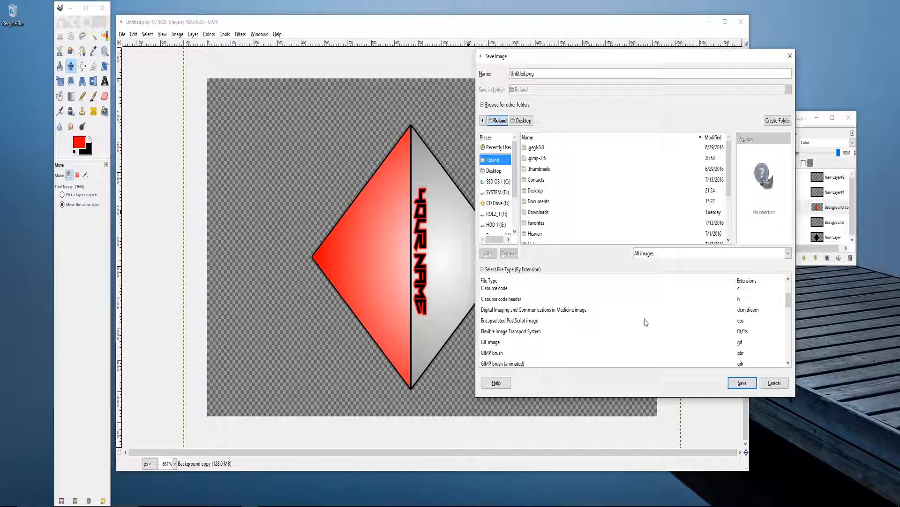